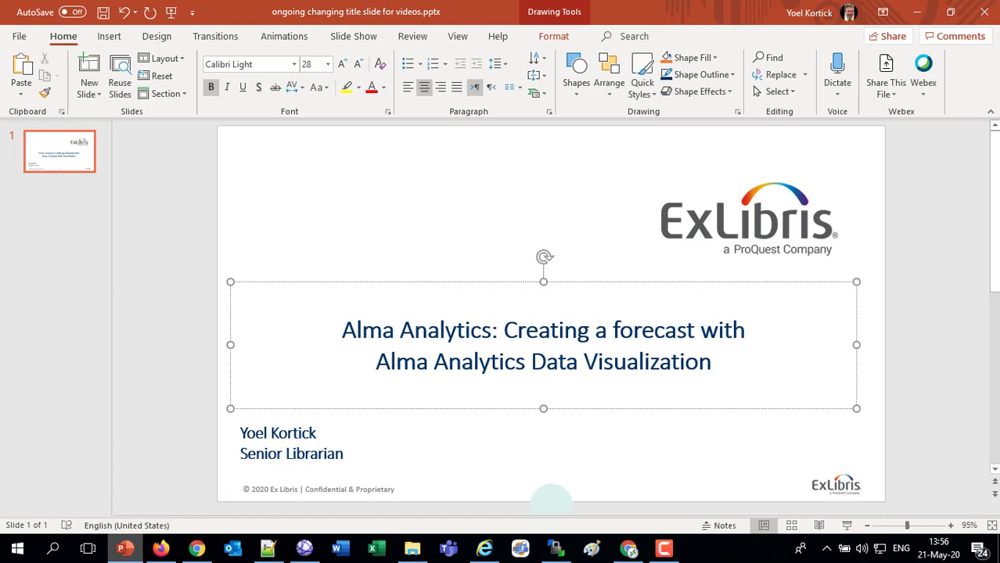
# Step: From Alma's Analytics menu, launch Data Visualization to open Oracle Analytics
pyautogui.click(161, 550)
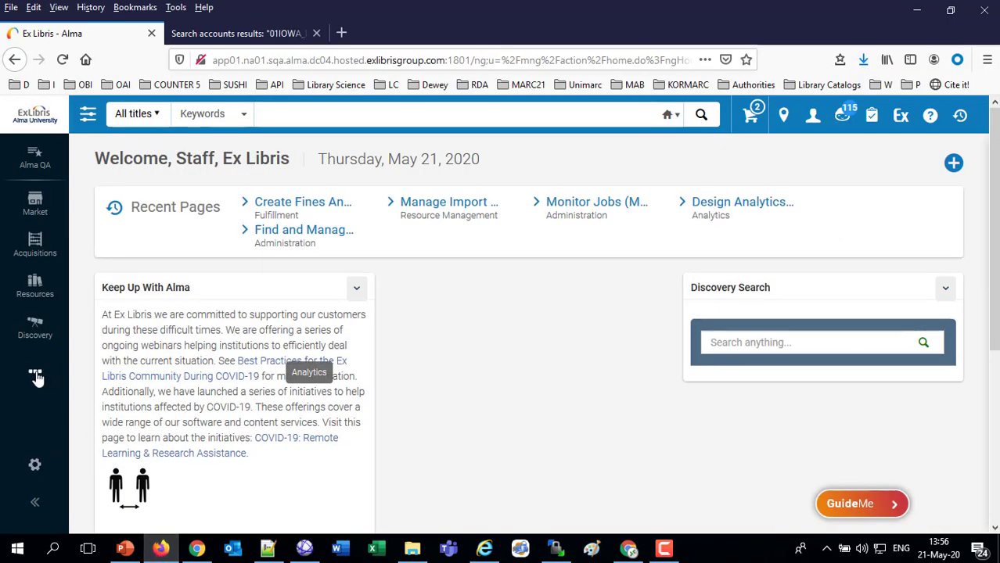
pyautogui.moveTo(35, 375)
pyautogui.click(240, 374)
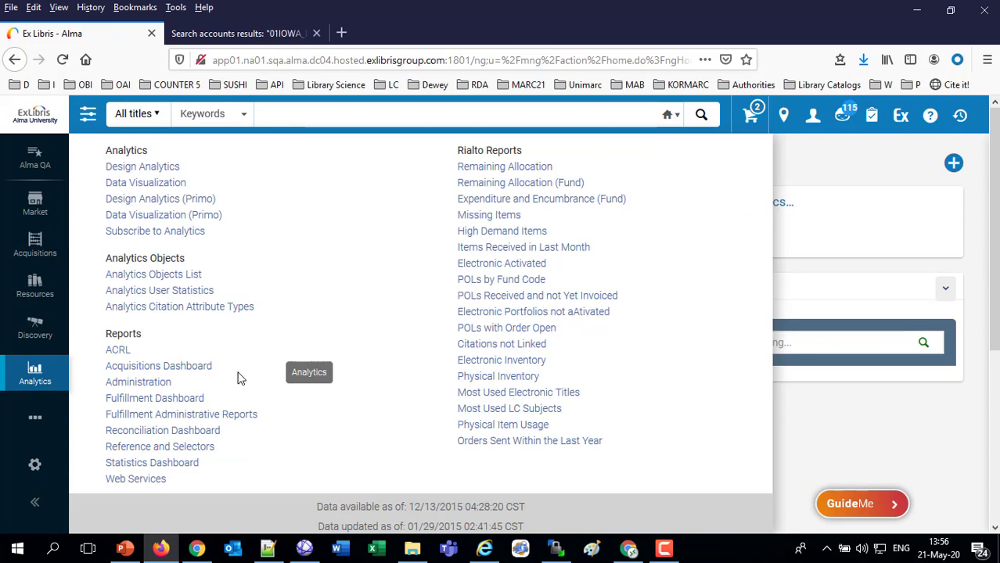
pyautogui.click(160, 190)
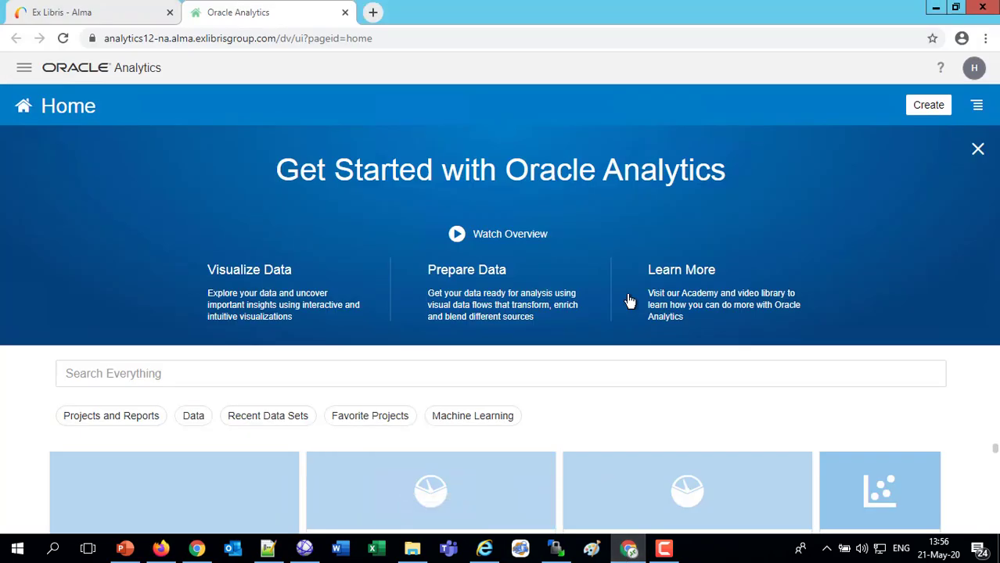
# Step: Create a new project and add the Funds Expenditure subject area, found by searching 'fund'
pyautogui.click(942, 106)
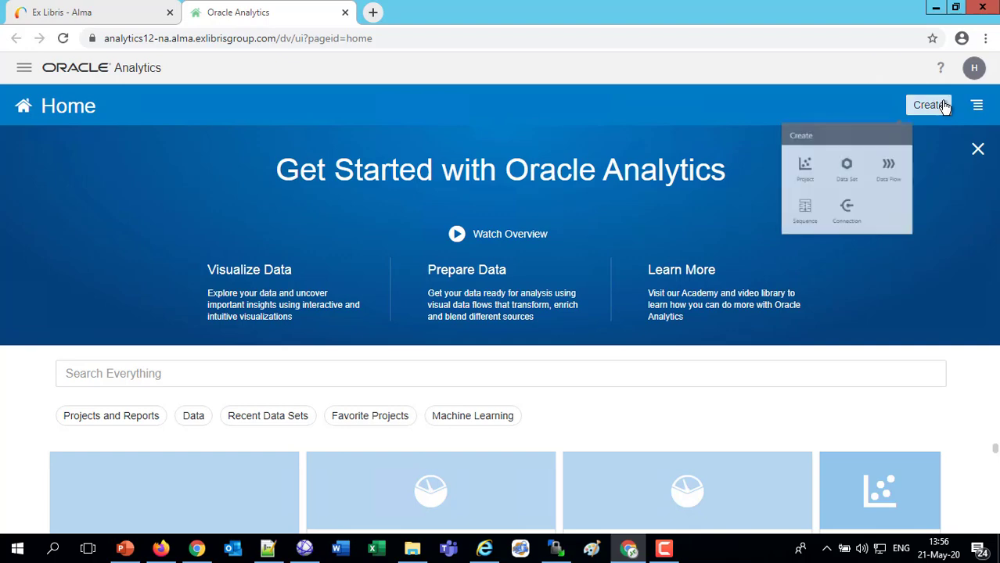
pyautogui.click(814, 177)
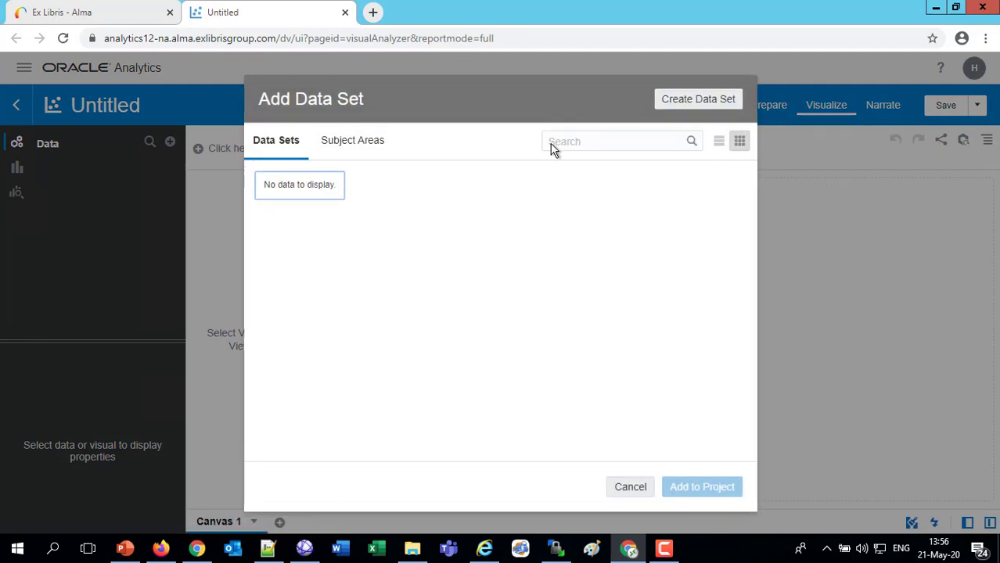
pyautogui.click(349, 149)
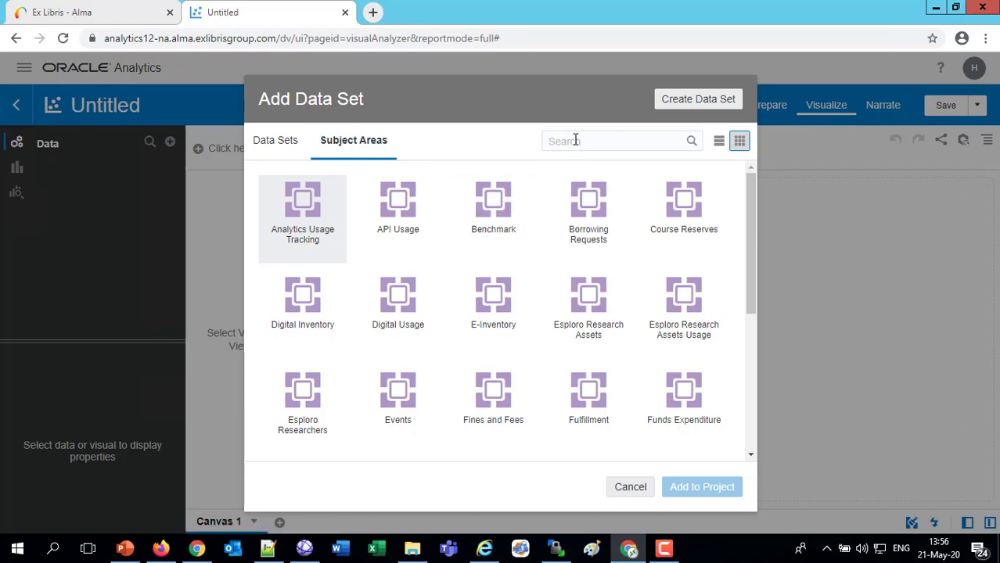
pyautogui.click(719, 143)
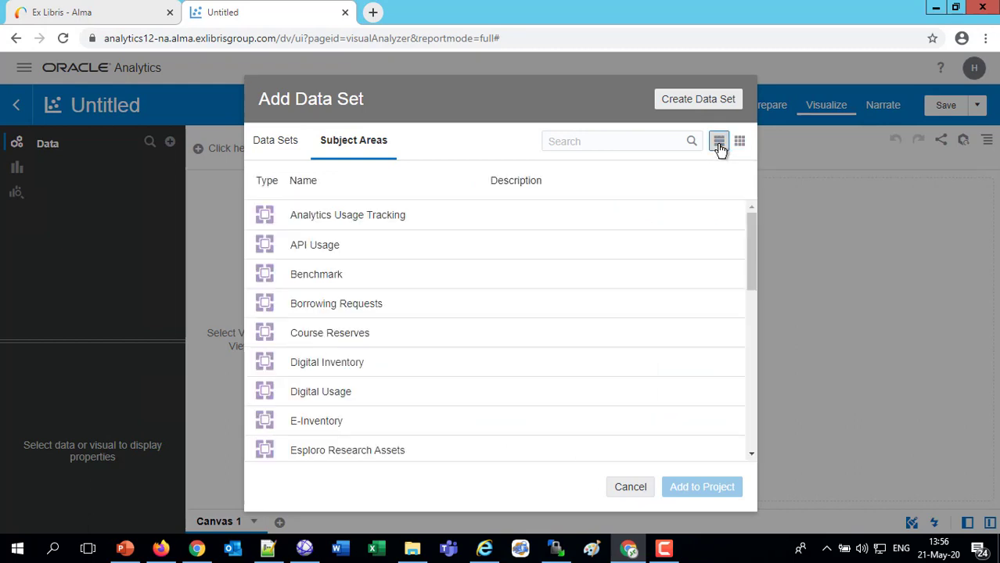
pyautogui.click(631, 144)
pyautogui.write('fund')
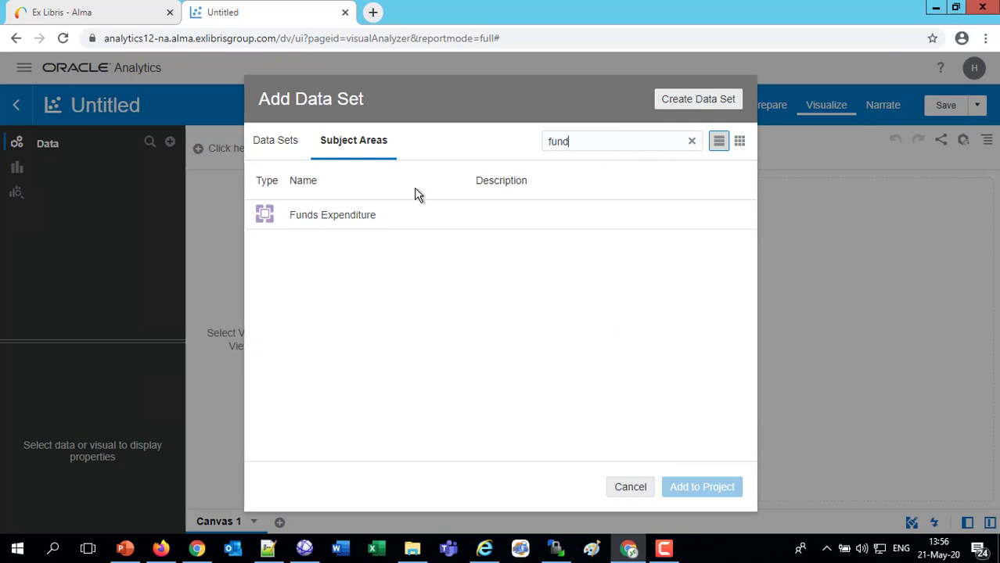
pyautogui.doubleClick(340, 215)
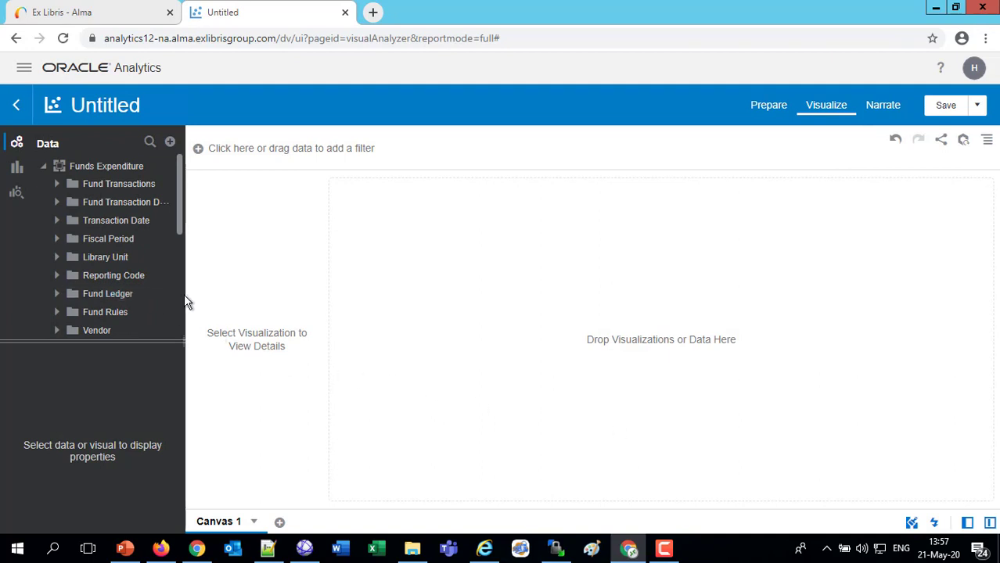
# Step: Place the Fund Transactions Electronic and Physical Format expenditure measures on the canvas as a table
pyautogui.moveTo(188, 297); pyautogui.dragTo(348, 303)
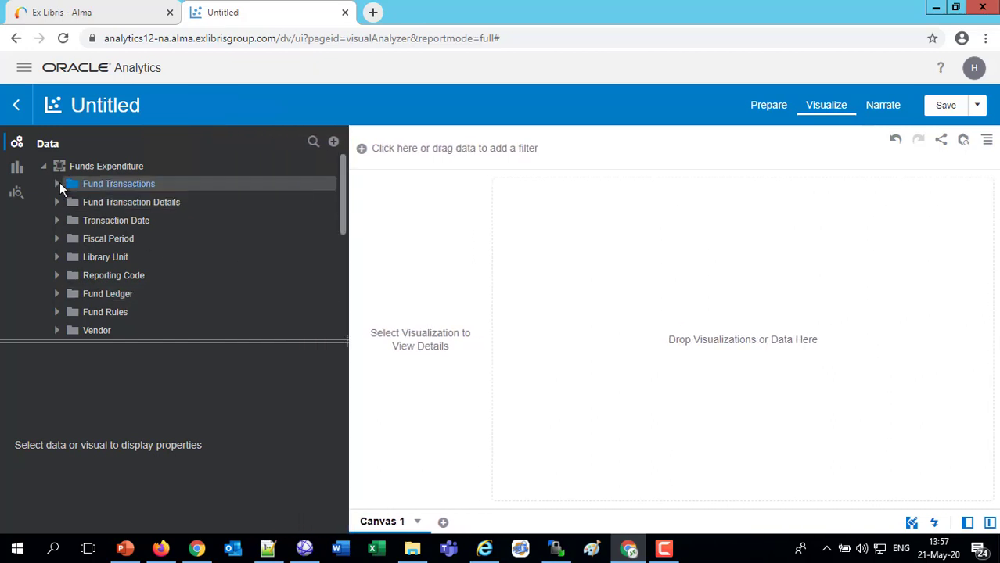
pyautogui.click(57, 185)
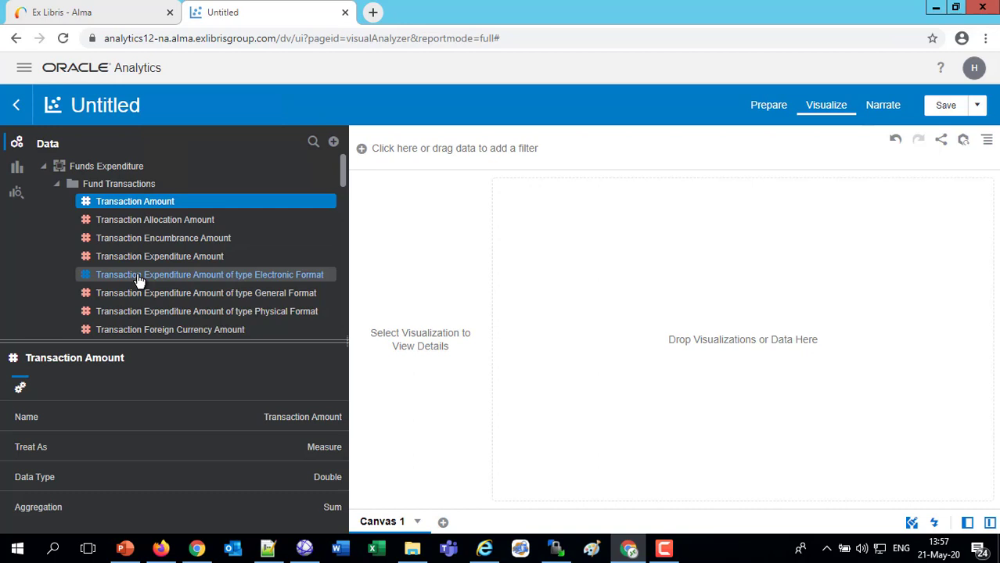
pyautogui.moveTo(137, 280); pyautogui.dragTo(569, 327)
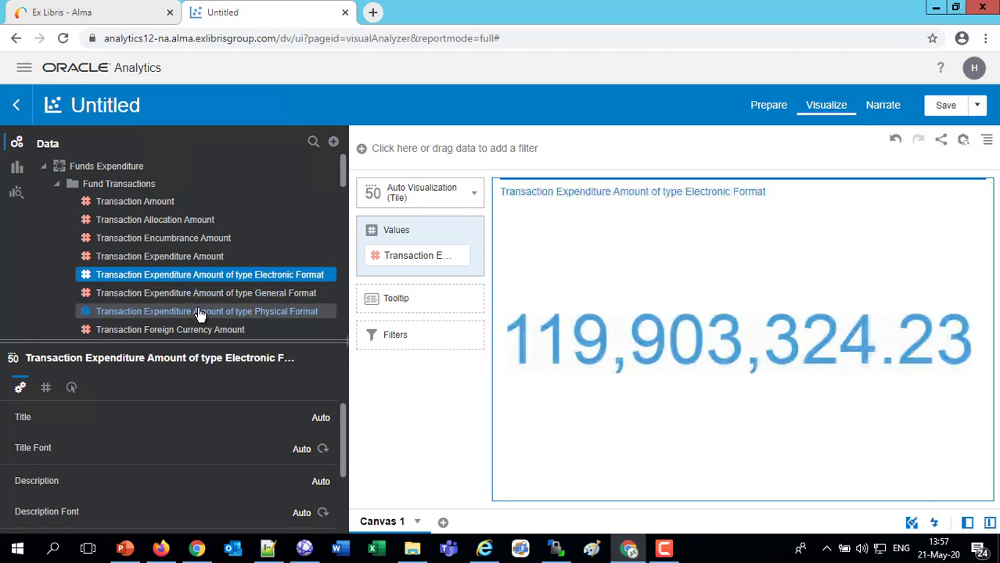
pyautogui.moveTo(200, 313); pyautogui.dragTo(520, 316)
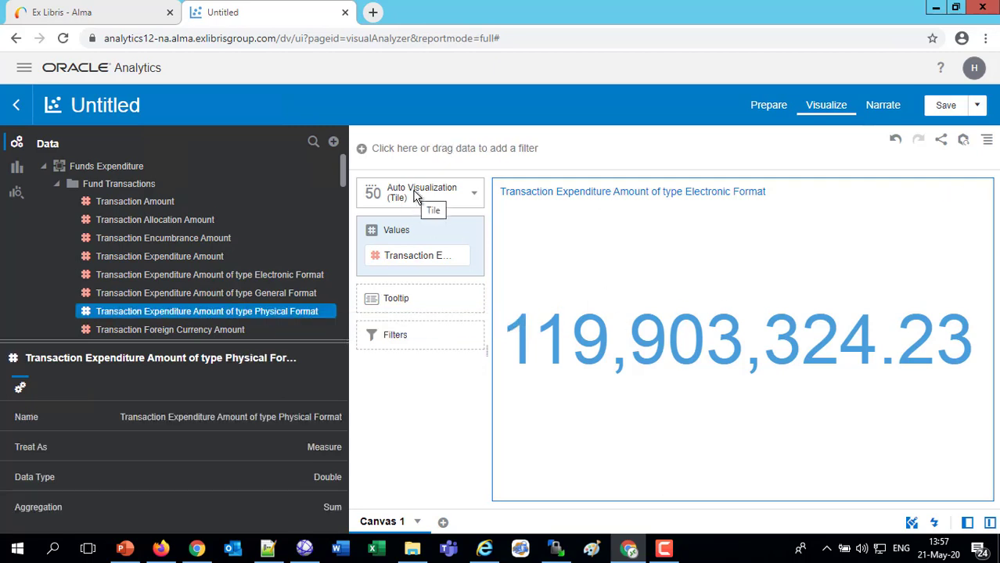
pyautogui.click(474, 193)
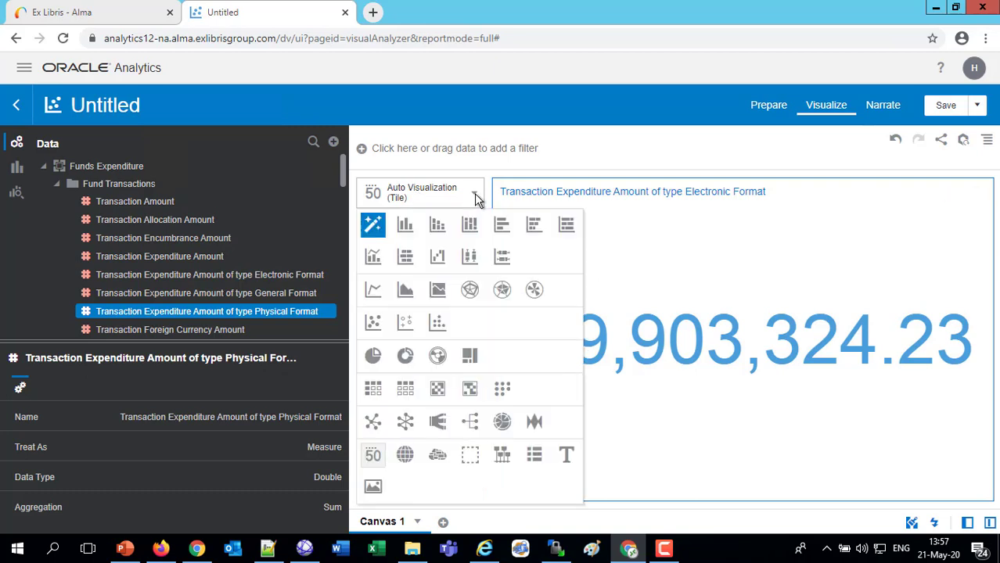
pyautogui.click(405, 389)
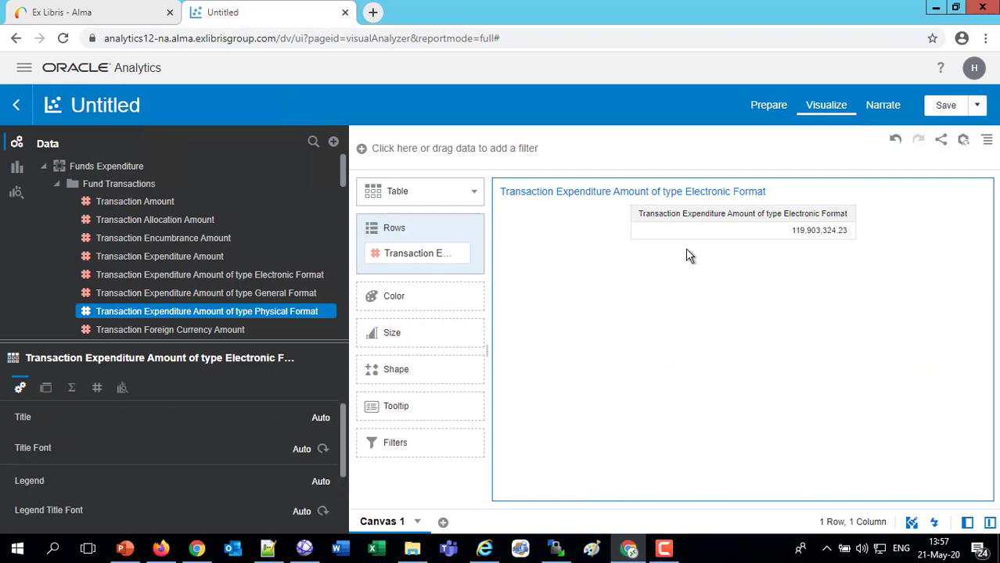
# Step: Add Physical Format expenditure and Transaction Date Year to the table, moving the year column first
pyautogui.moveTo(286, 323); pyautogui.dragTo(397, 272)
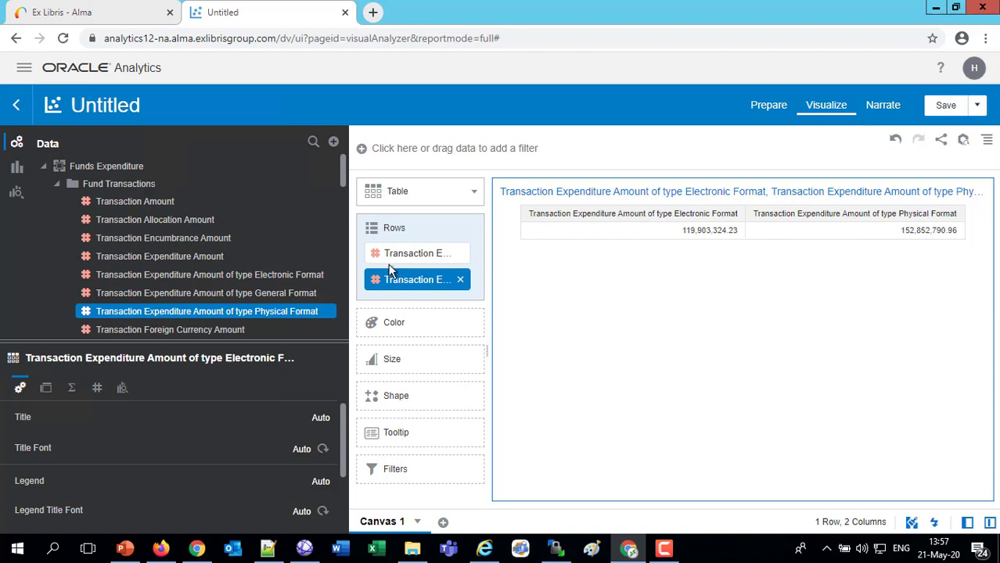
pyautogui.scroll(-2, 253, 249)
pyautogui.scroll(-15, 263, 258)
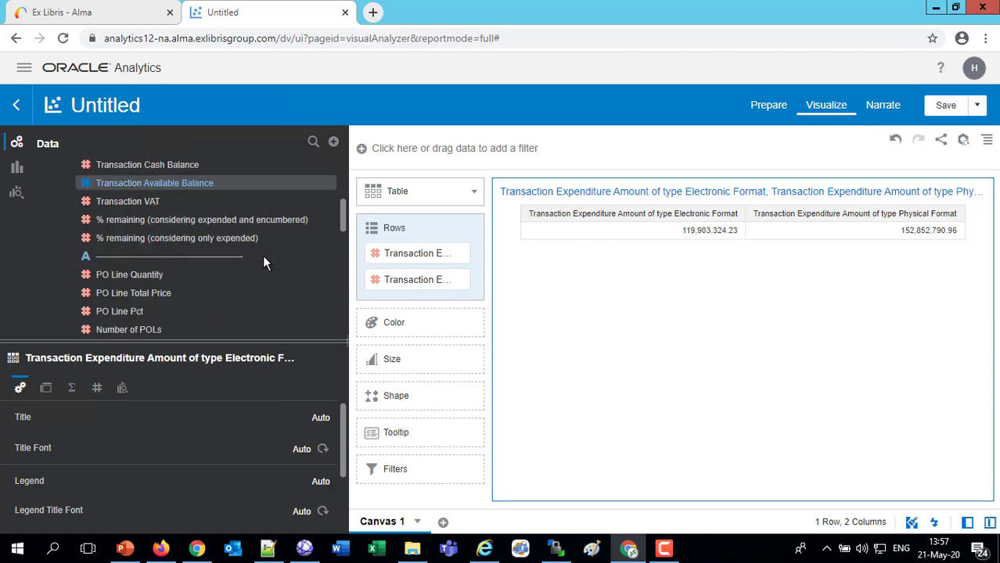
pyautogui.scroll(2, 264, 262)
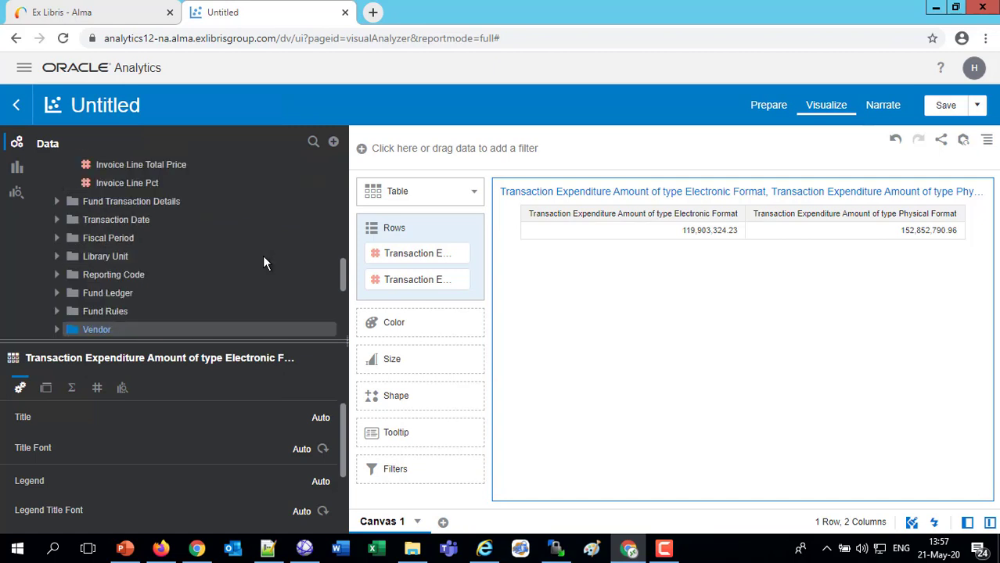
pyautogui.click(56, 220)
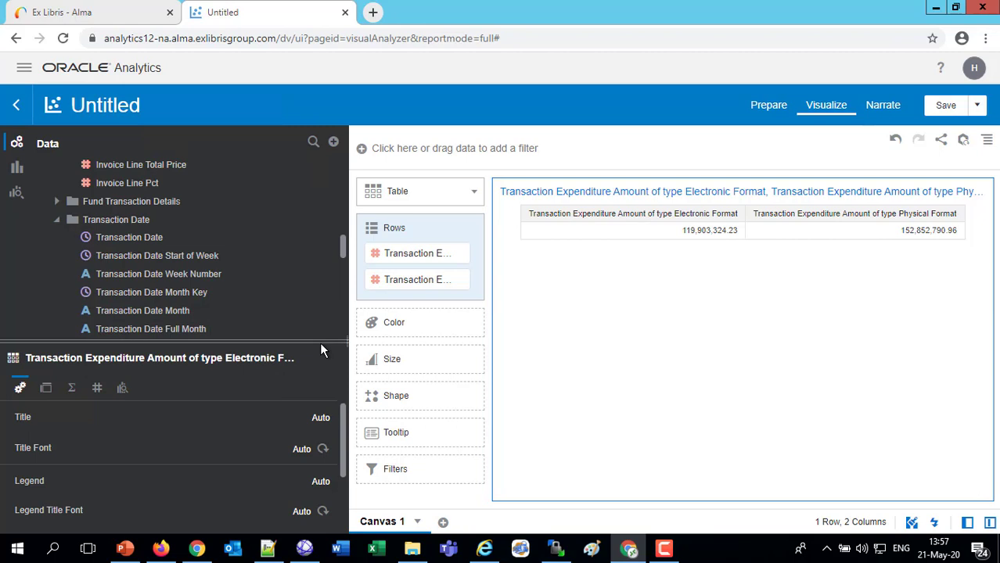
pyautogui.scroll(-2, 308, 314)
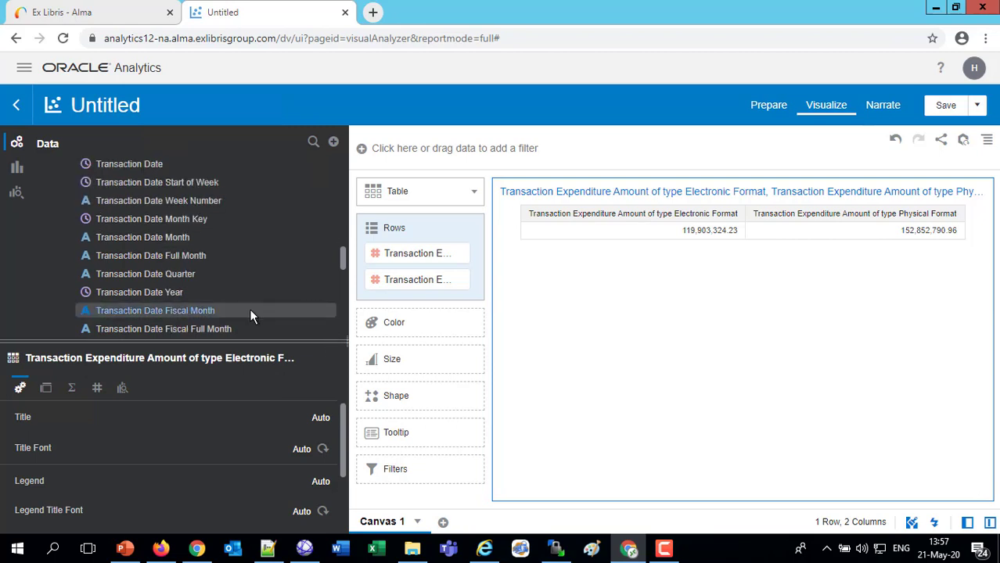
pyautogui.moveTo(153, 296); pyautogui.dragTo(395, 305)
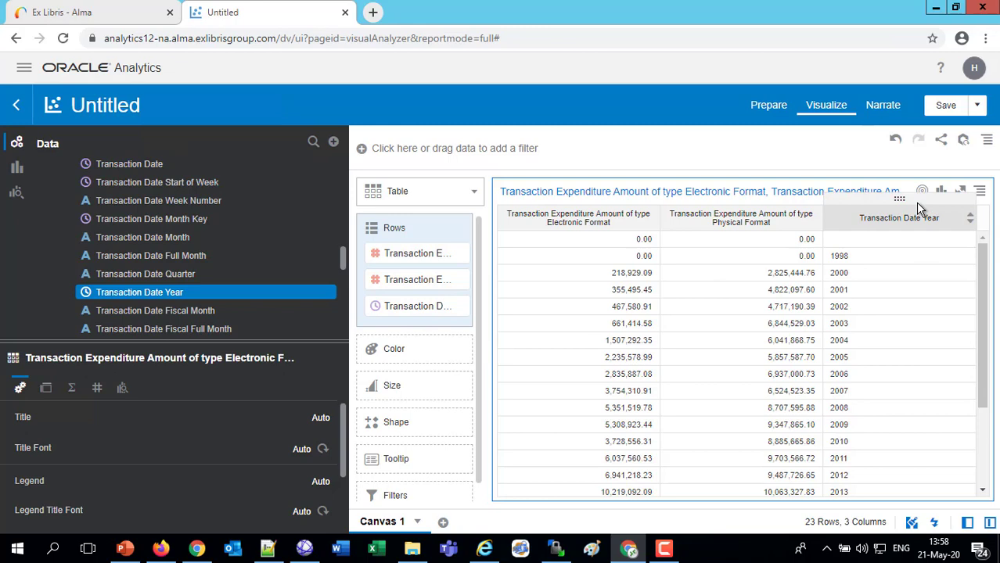
pyautogui.moveTo(916, 202); pyautogui.dragTo(492, 220)
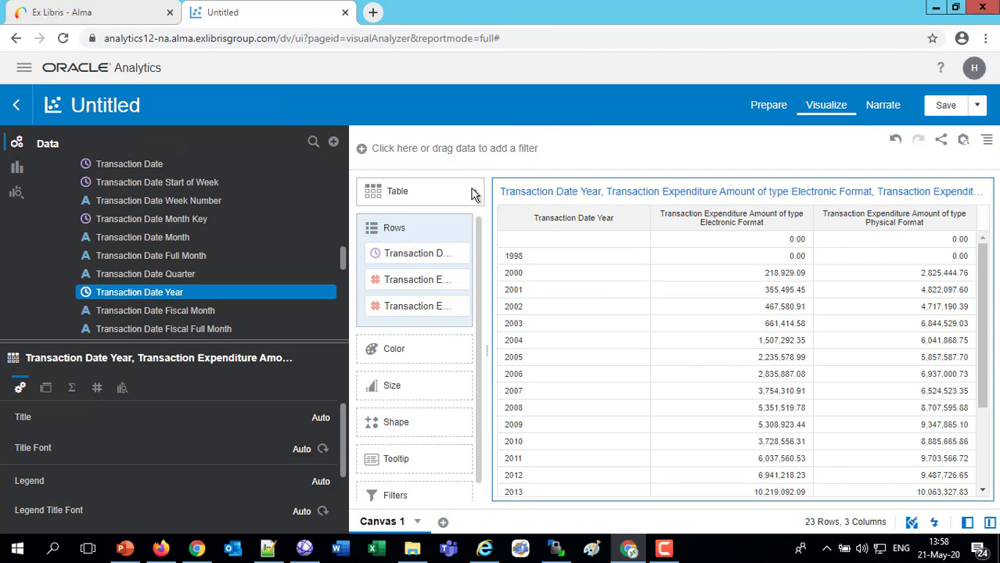
pyautogui.click(472, 196)
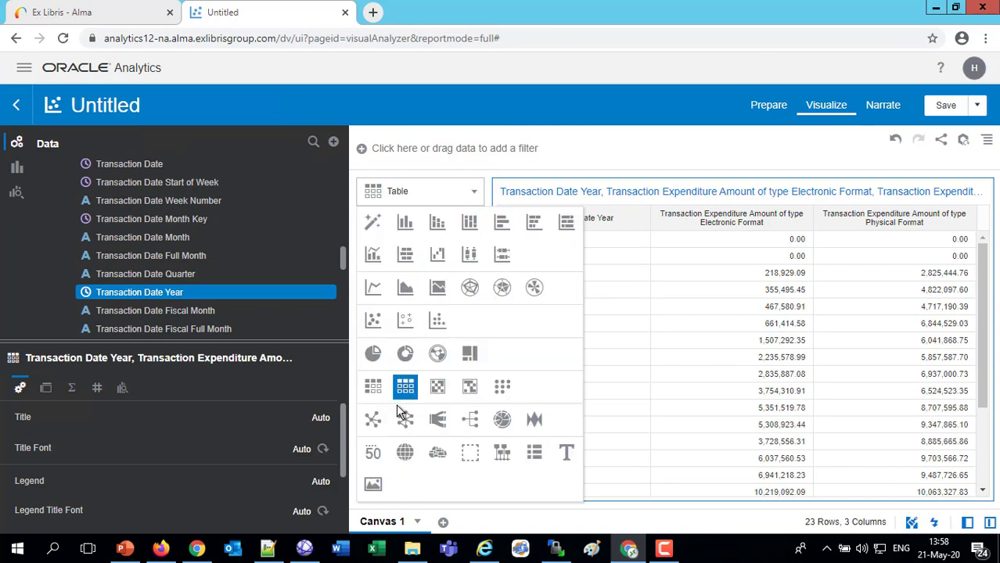
pyautogui.click(375, 291)
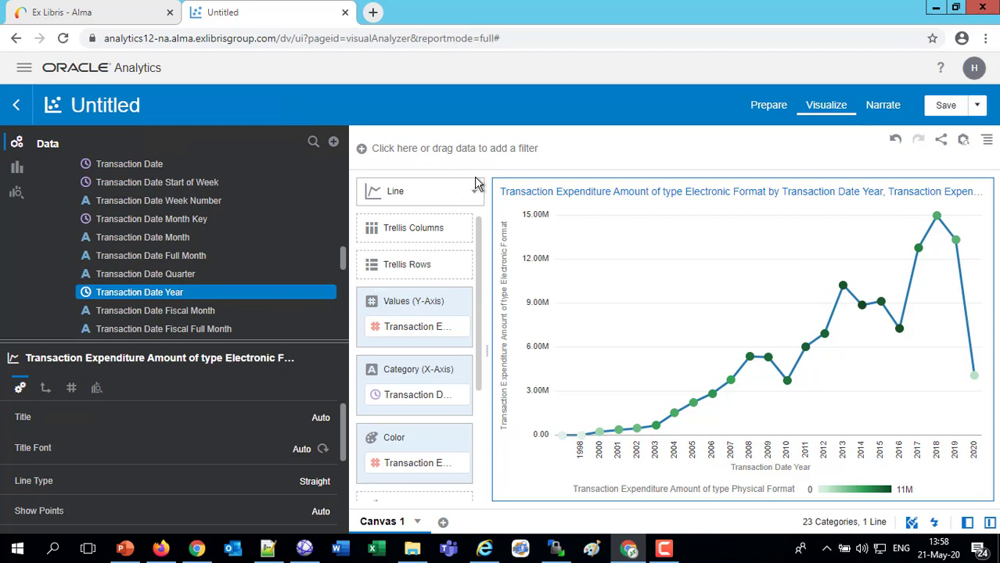
pyautogui.moveTo(954, 382)
pyautogui.moveTo(139, 296); pyautogui.dragTo(424, 152)
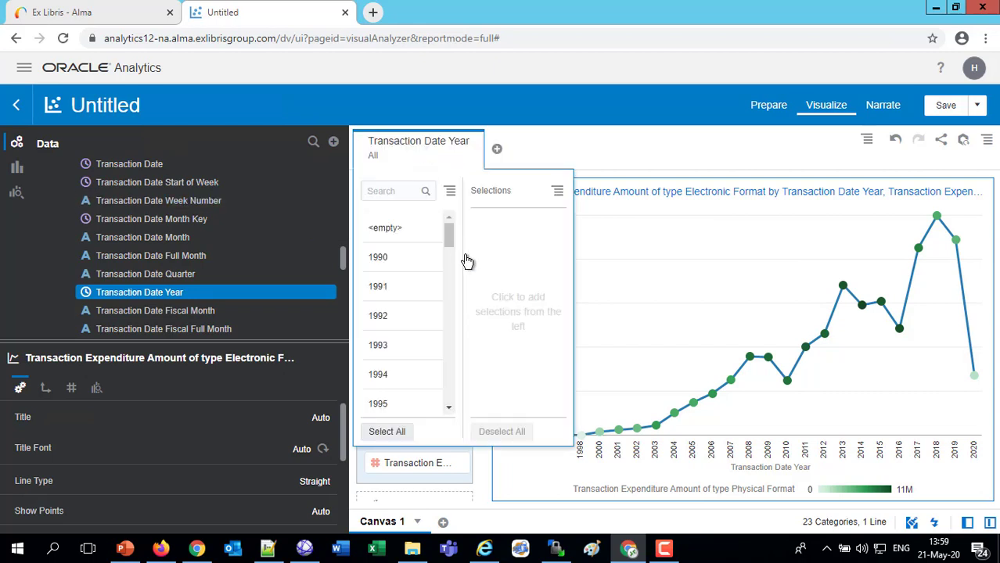
pyautogui.click(393, 260)
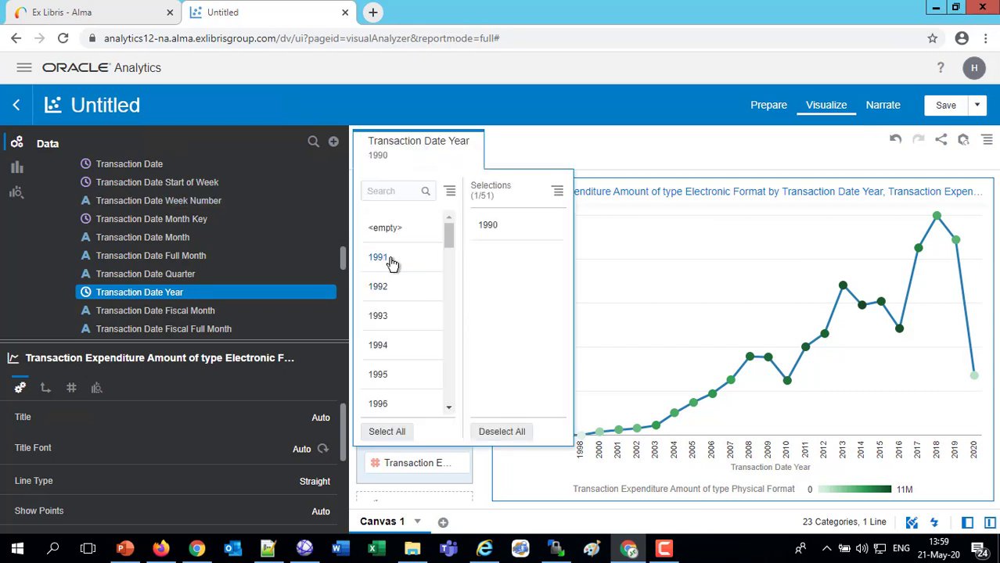
pyautogui.click(392, 260)
pyautogui.click(393, 260)
pyautogui.click(392, 261)
pyautogui.click(393, 260)
pyautogui.click(392, 260)
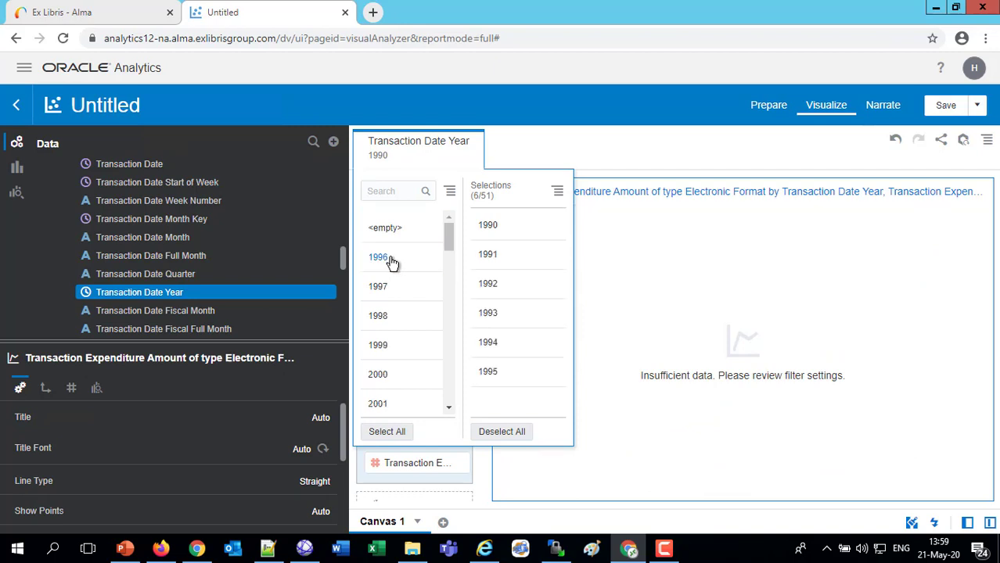
pyautogui.click(659, 153)
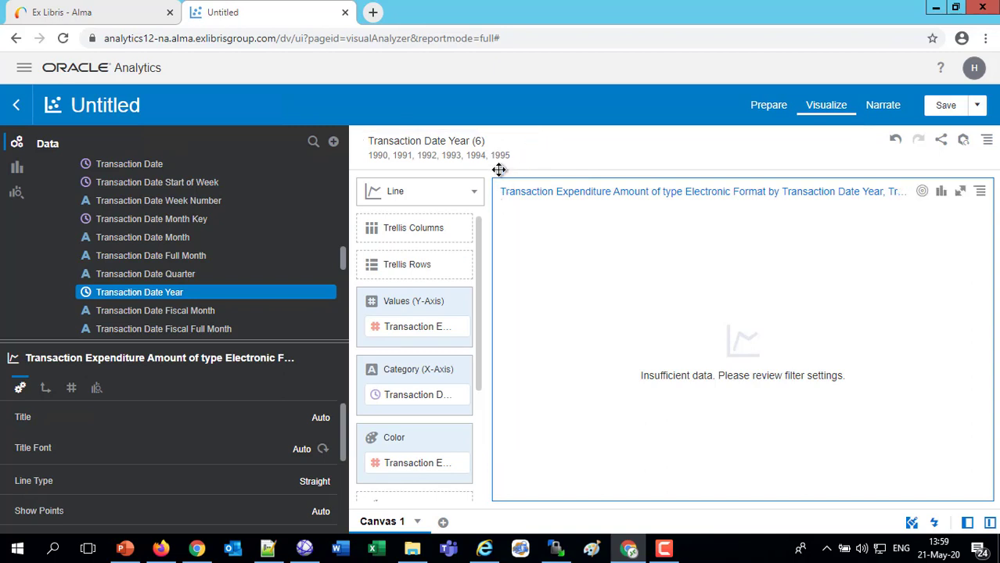
pyautogui.click(529, 147)
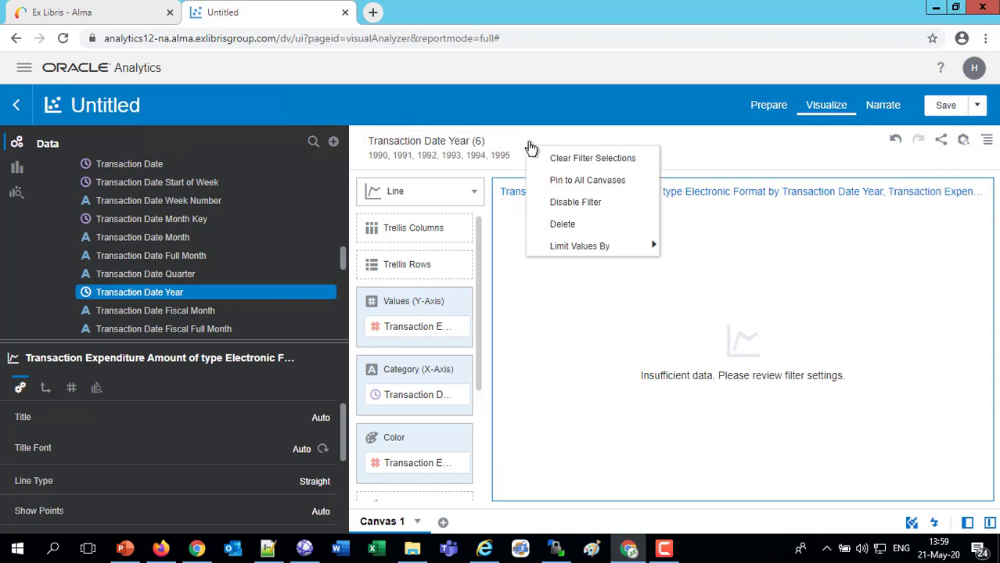
pyautogui.click(580, 228)
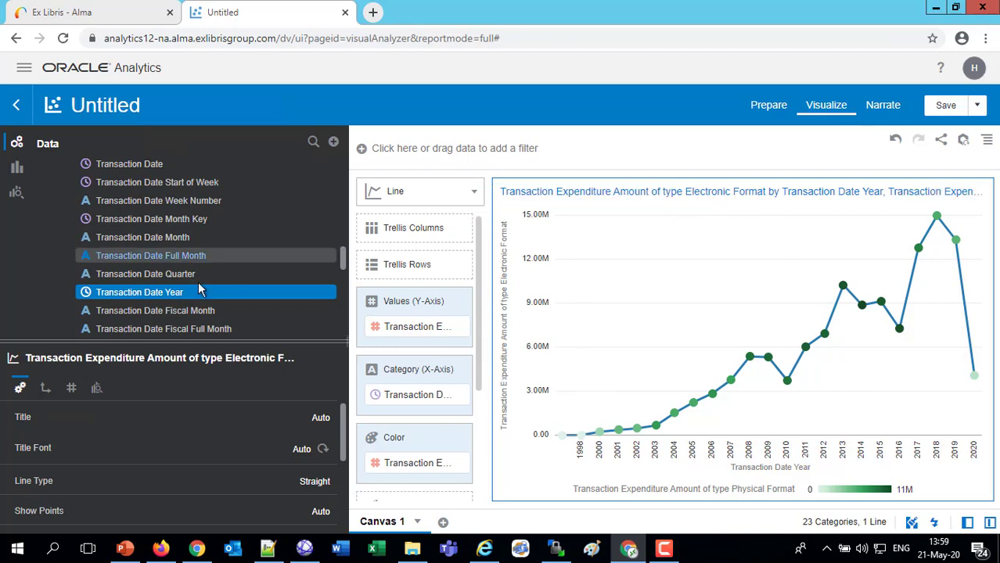
# Step: Filter Transaction Date Year to 2015, 2016, 2017, 2018 and 2019
pyautogui.moveTo(139, 292); pyautogui.dragTo(447, 160)
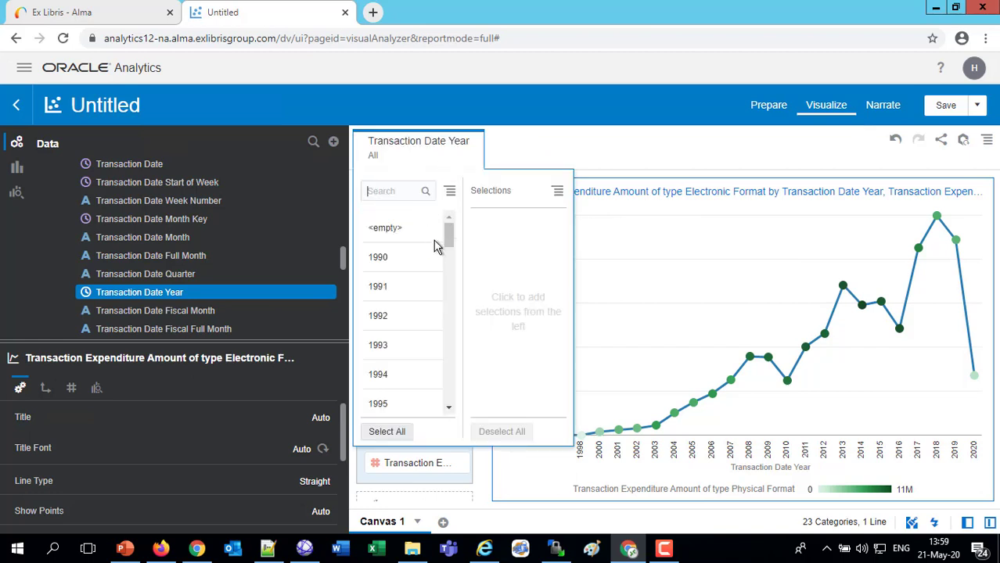
pyautogui.scroll(-3, 460, 316)
pyautogui.scroll(-5, 460, 317)
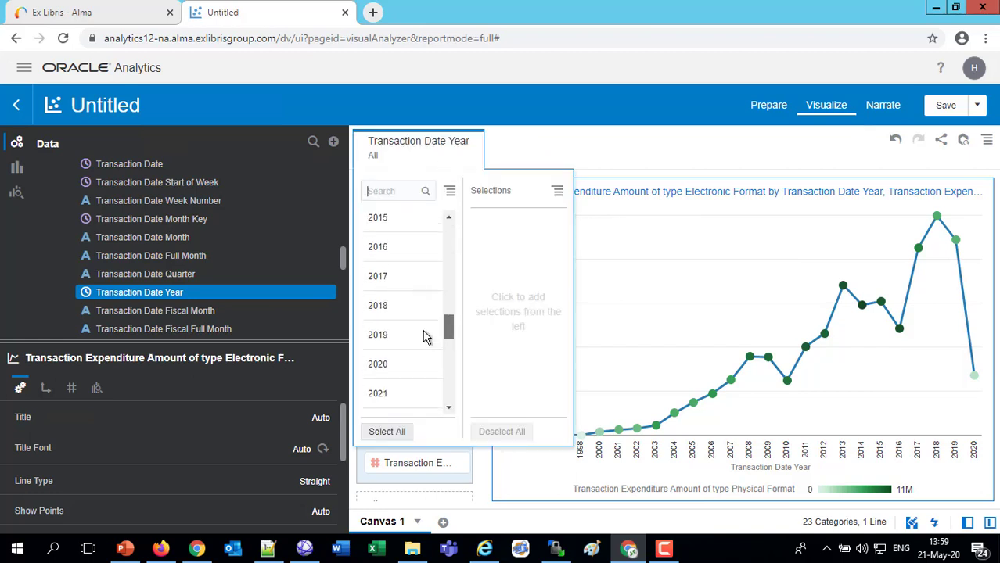
pyautogui.click(379, 305)
pyautogui.click(379, 305)
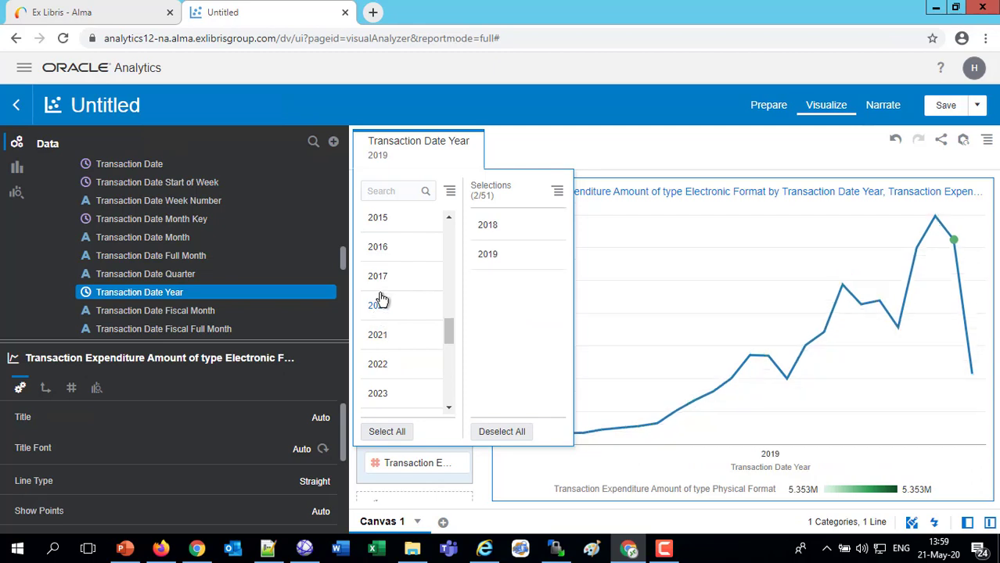
pyautogui.click(383, 279)
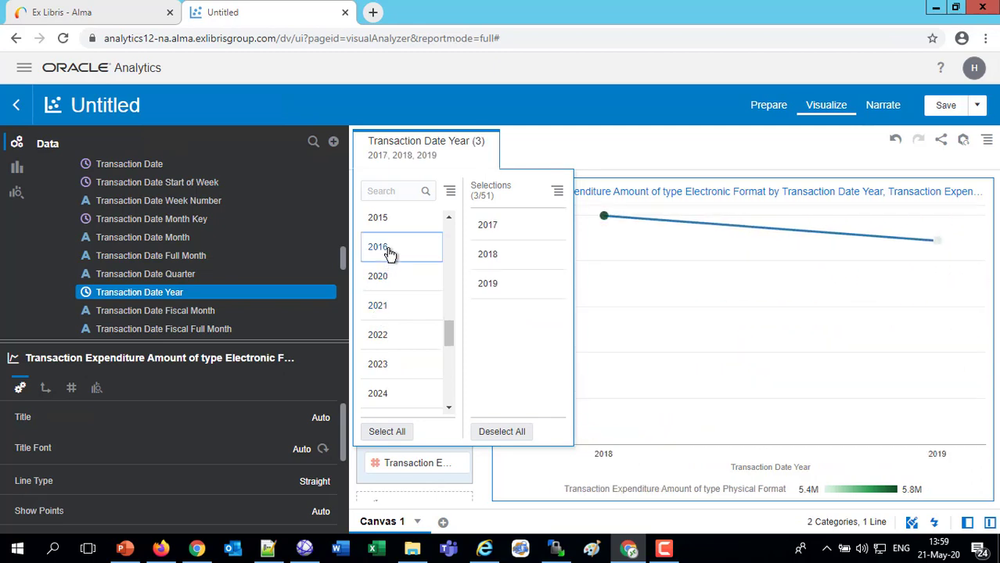
pyautogui.click(389, 251)
pyautogui.click(378, 218)
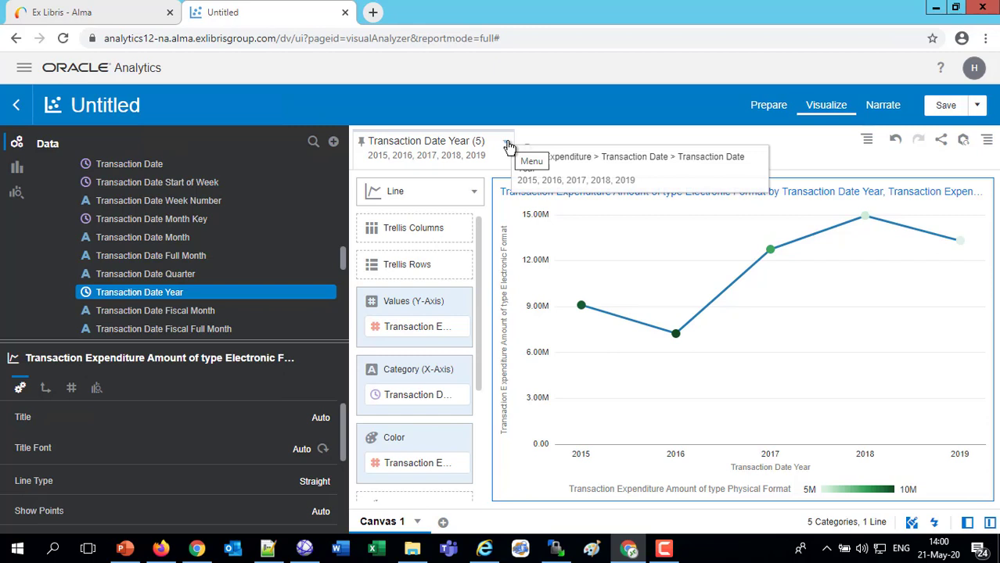
# Step: Delete the 2015–2019 Transaction Date Year filter
pyautogui.click(507, 146)
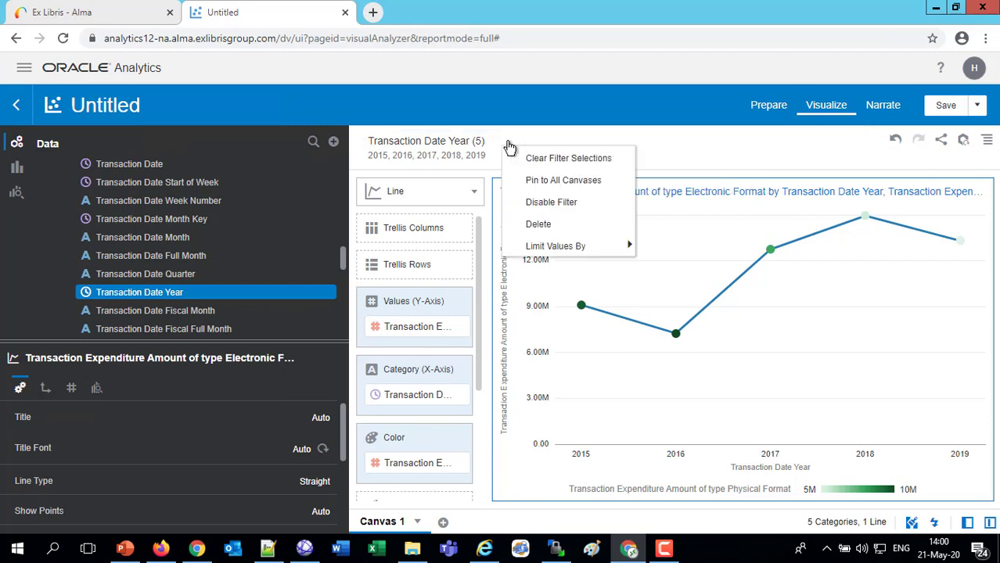
pyautogui.click(546, 225)
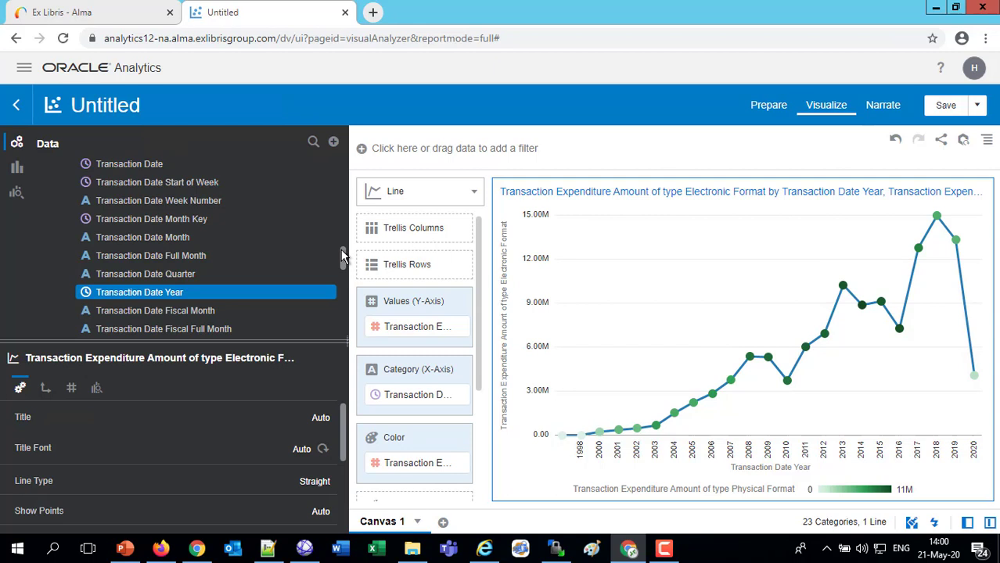
pyautogui.moveTo(340, 249); pyautogui.dragTo(337, 242)
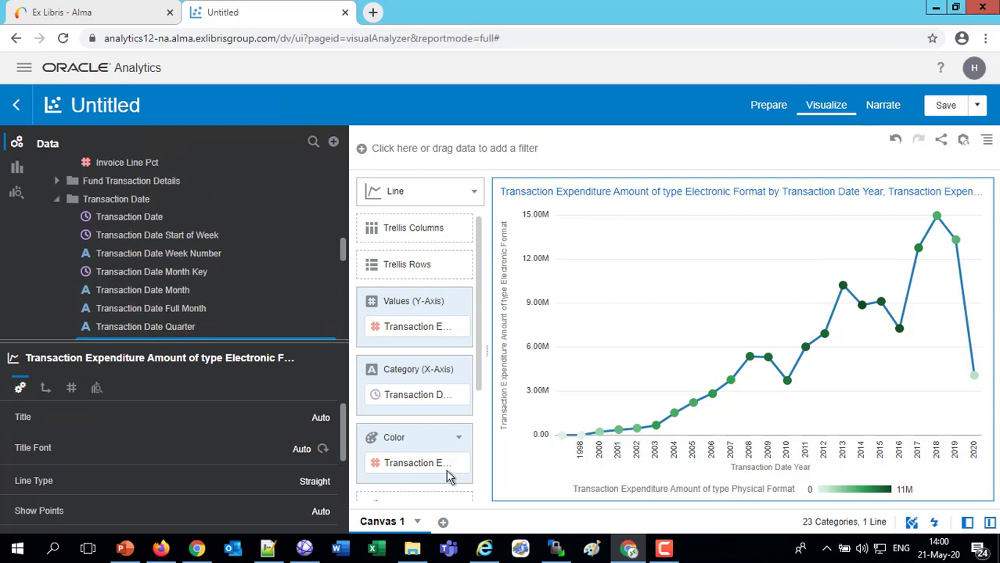
# Step: Add a new expression filter from the chart's Filters dropdown
pyautogui.scroll(-3, 458, 489)
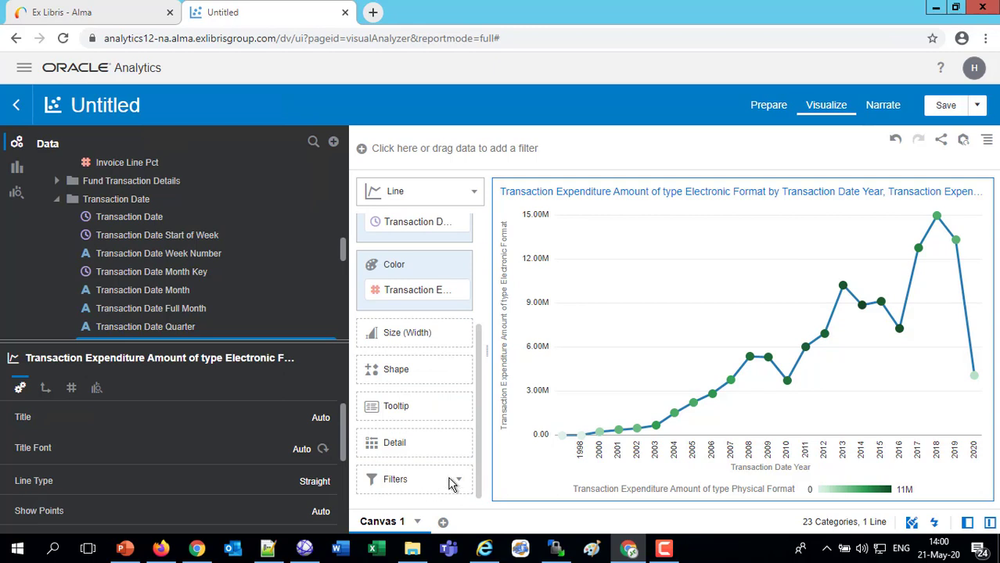
pyautogui.click(462, 481)
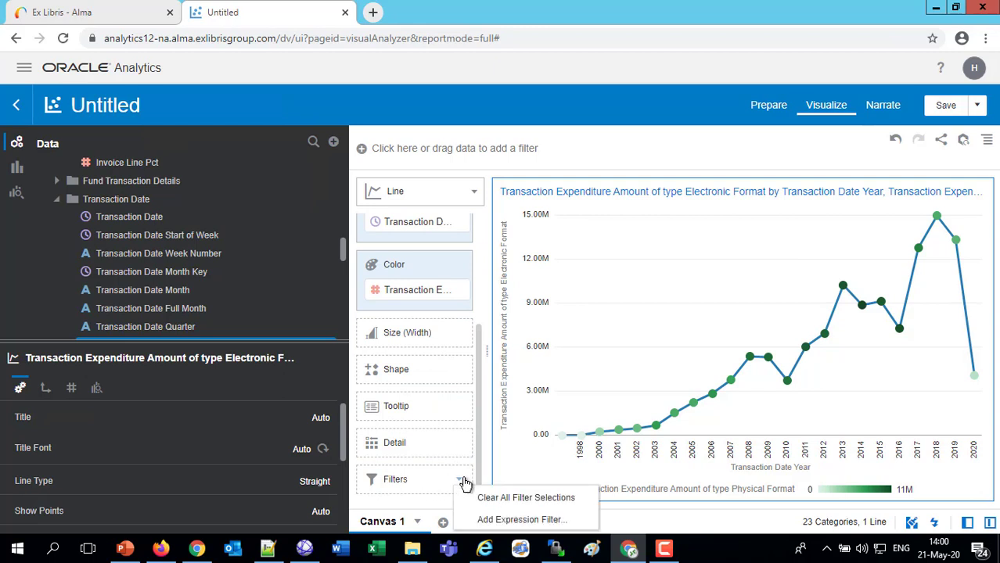
pyautogui.click(508, 520)
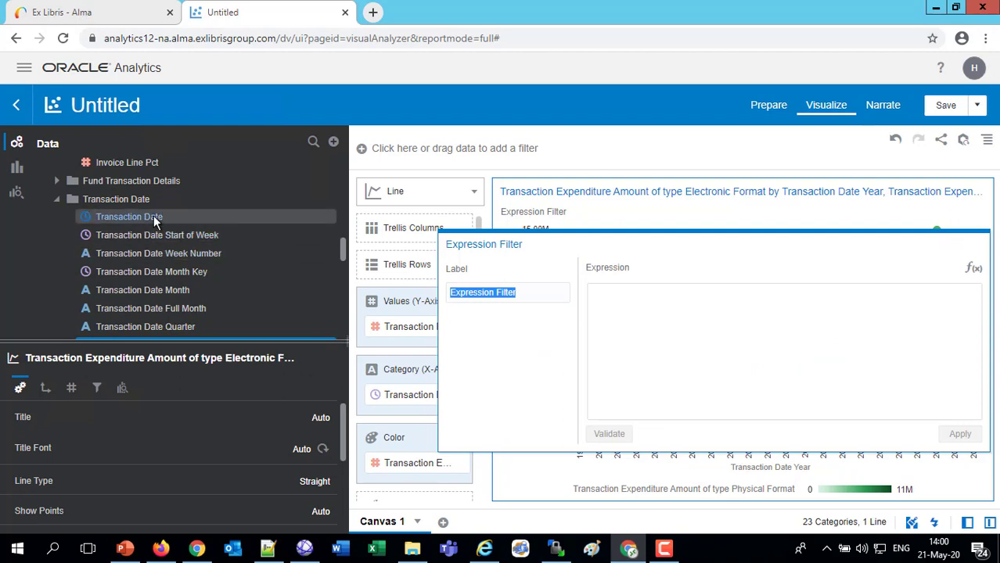
# Step: Enter YEAR(Transaction Date) <= YEAR(timestampadd(sql_tsi_year,-1,current_date)), then validate and apply it
pyautogui.moveTo(154, 221); pyautogui.dragTo(694, 333)
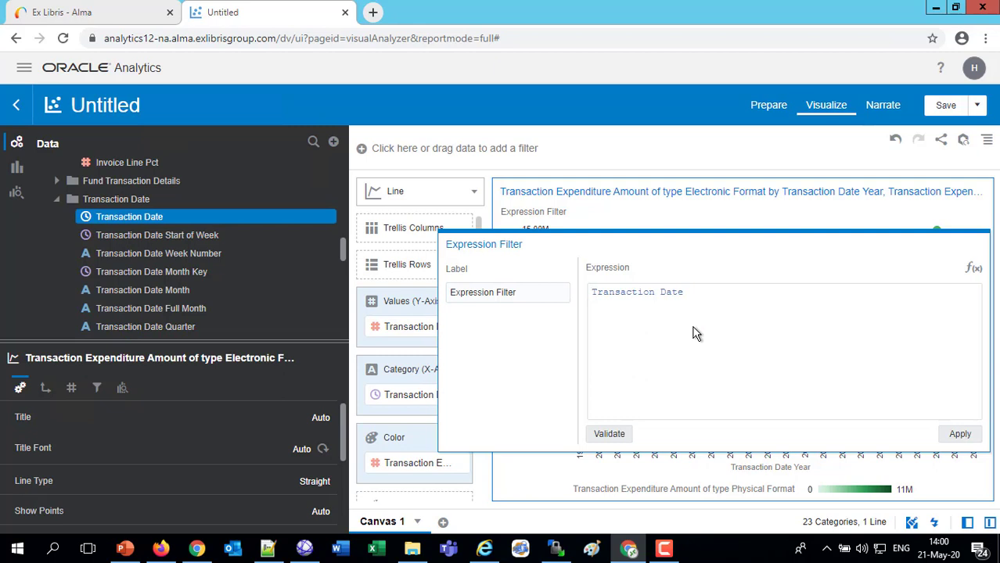
pyautogui.write('YEAR')
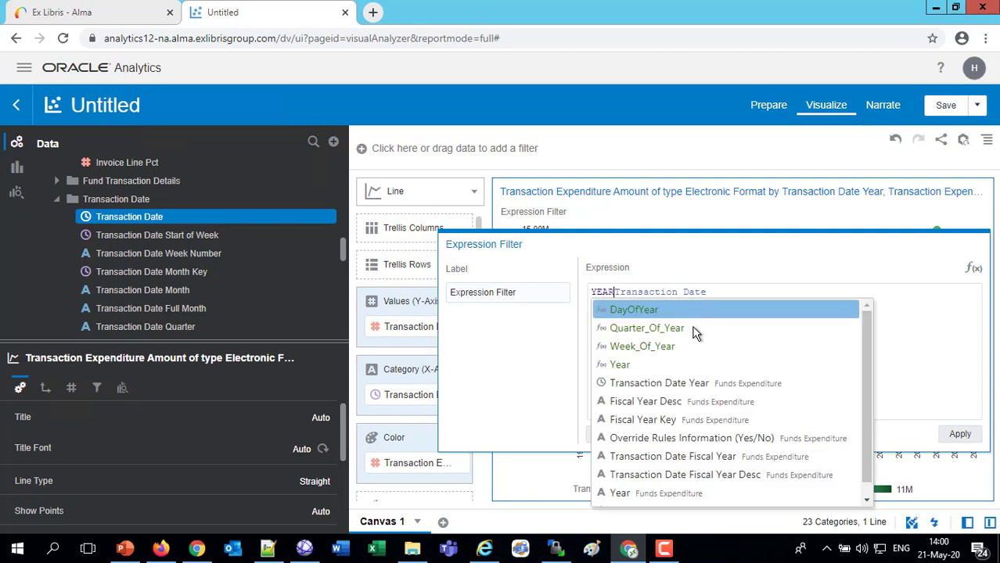
pyautogui.write(' (')
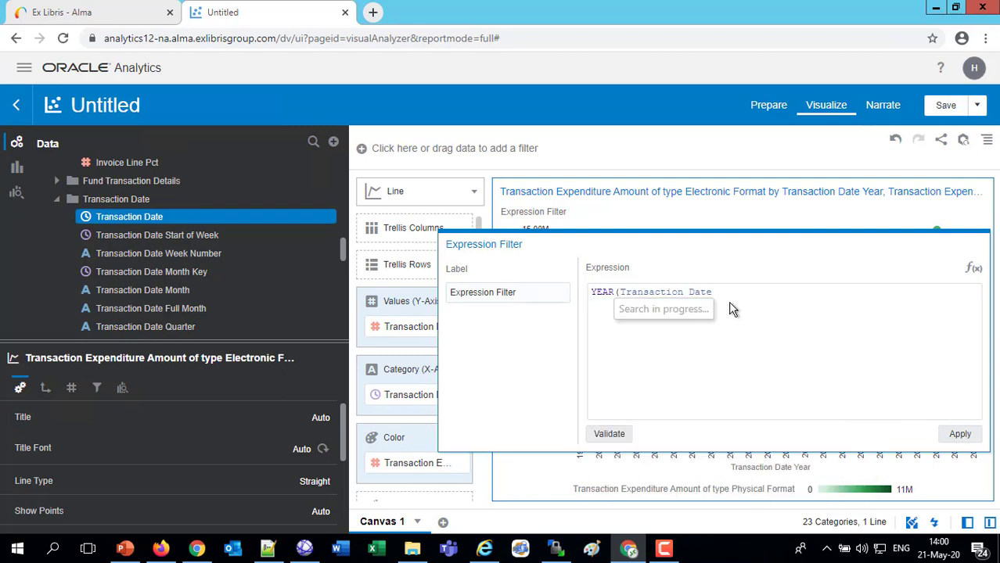
pyautogui.click(724, 290)
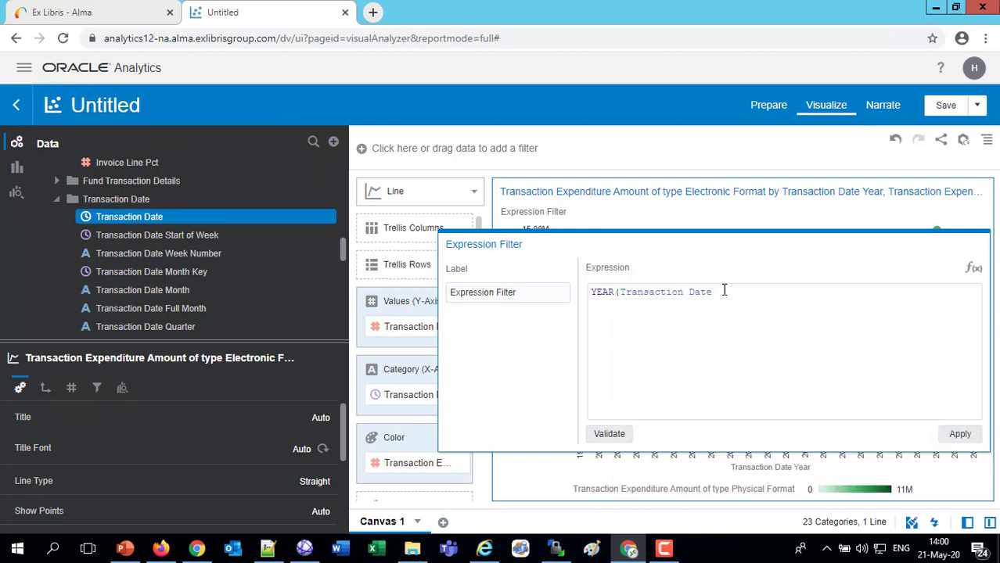
pyautogui.write(') <')
pyautogui.write('= YEAR(')
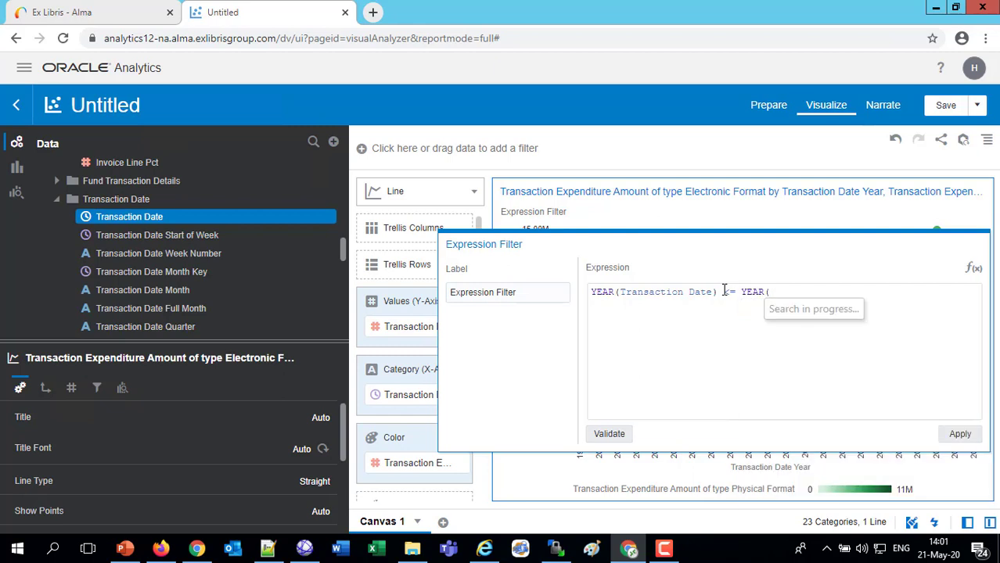
pyautogui.write('timestam')
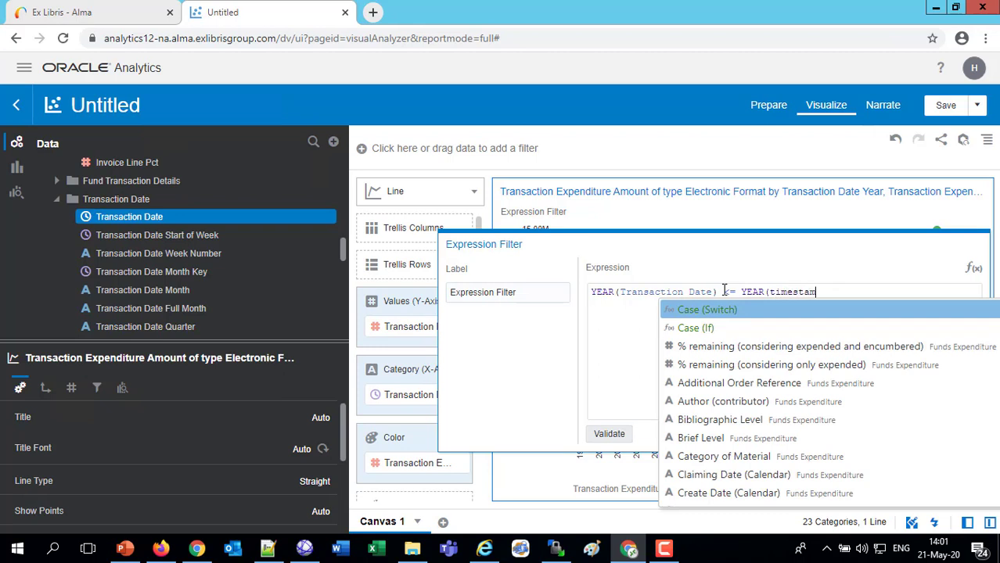
pyautogui.write('padd(s')
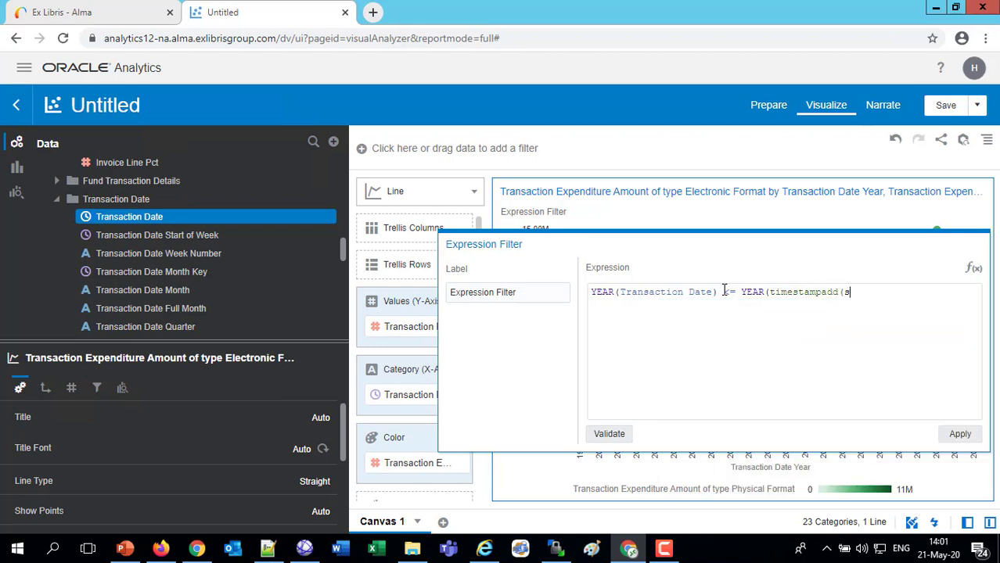
pyautogui.write('ql_tsi_year,-1')
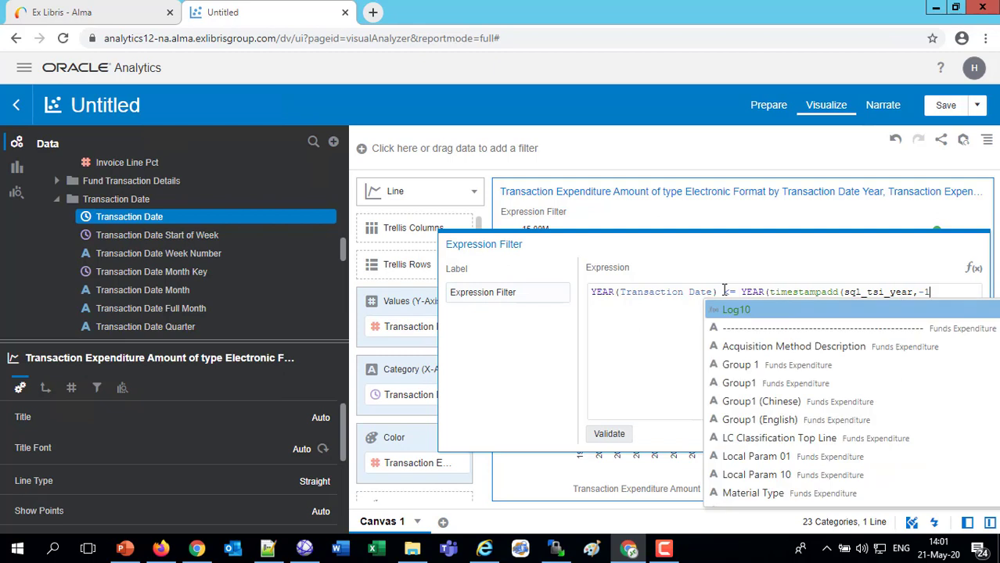
pyautogui.write(',cur')
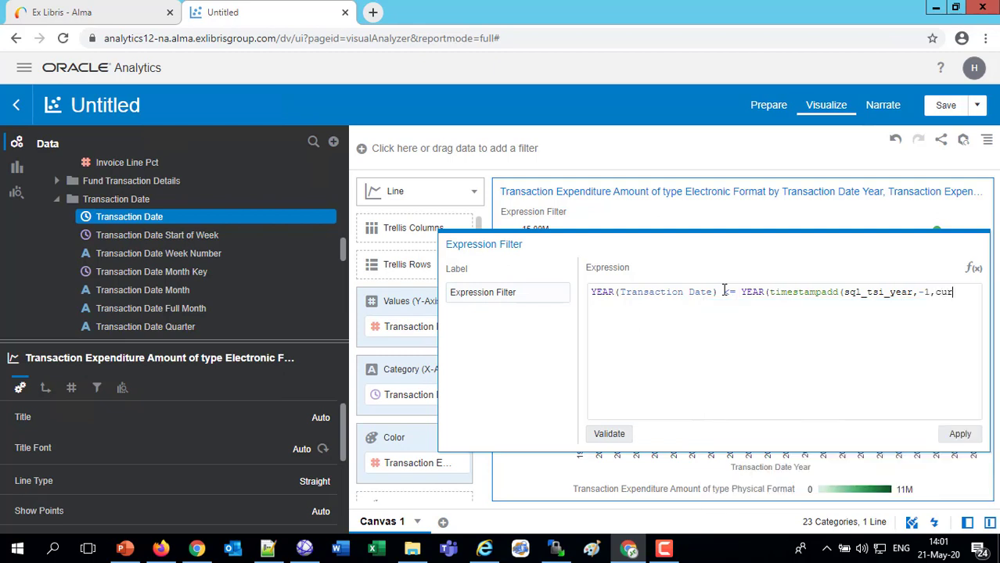
pyautogui.write('rent_date')
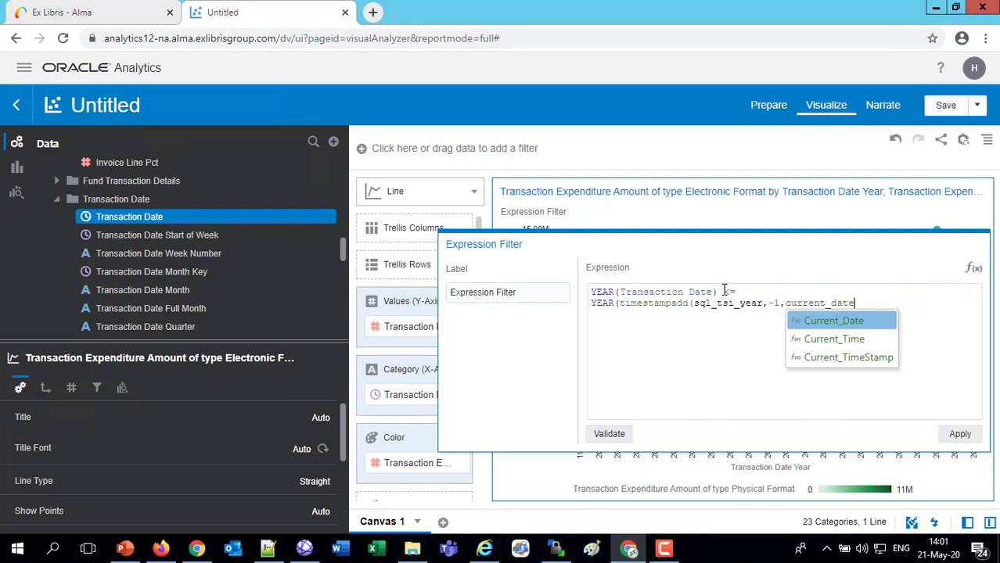
pyautogui.write('))')
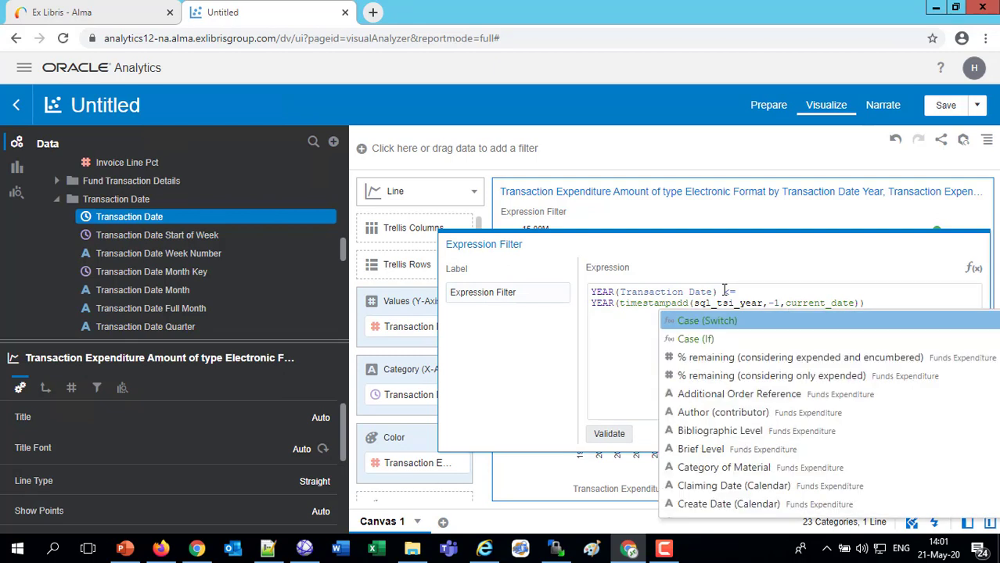
pyautogui.click(608, 434)
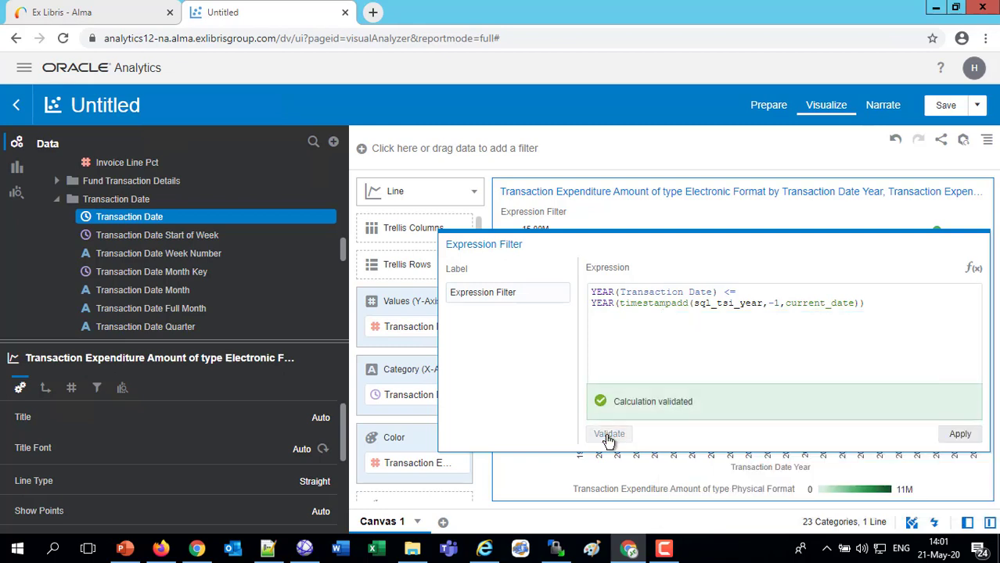
pyautogui.click(968, 438)
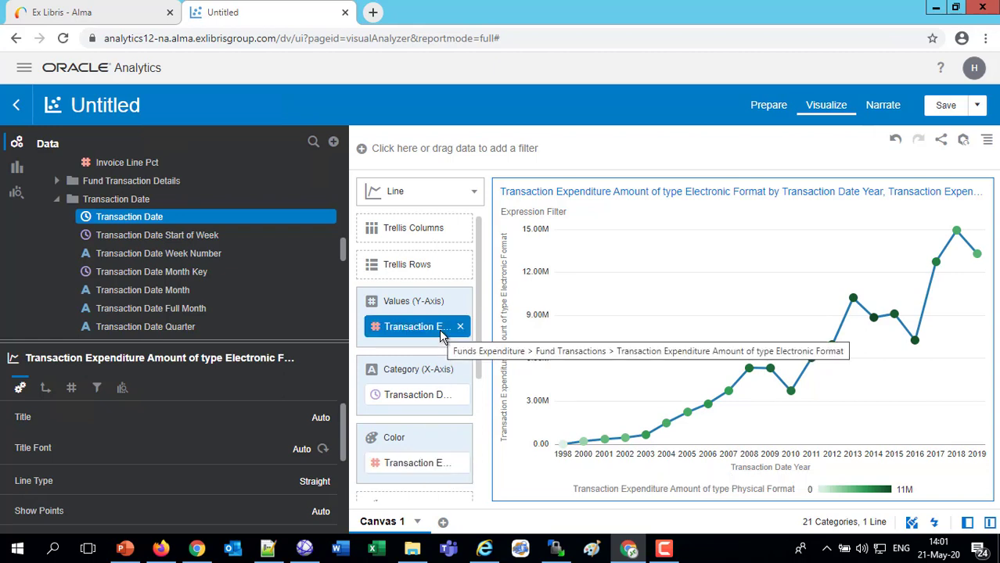
# Step: Move the Physical Format measure from Color into Values (Y-Axis) as a second line
pyautogui.moveTo(422, 466); pyautogui.dragTo(438, 349)
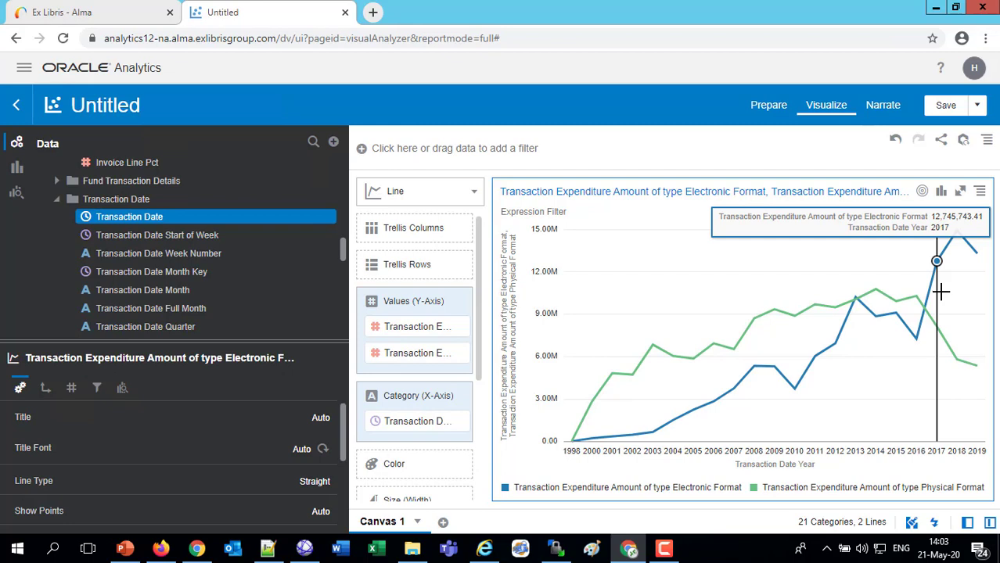
# Step: Add a Seasonal ARIMA forecast through 2022 with a 95% prediction interval to both lines
pyautogui.rightClick(940, 291)
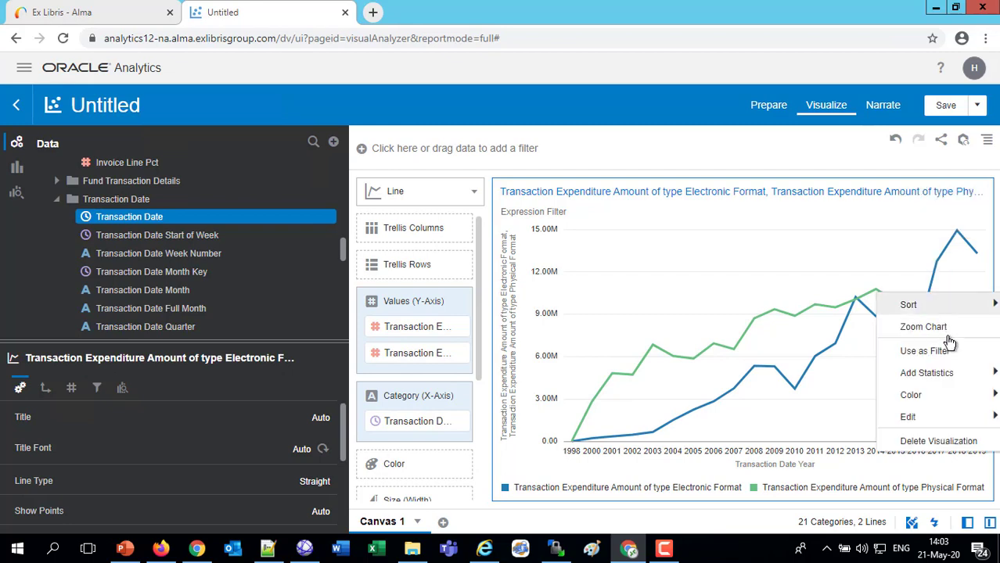
pyautogui.moveTo(929, 423)
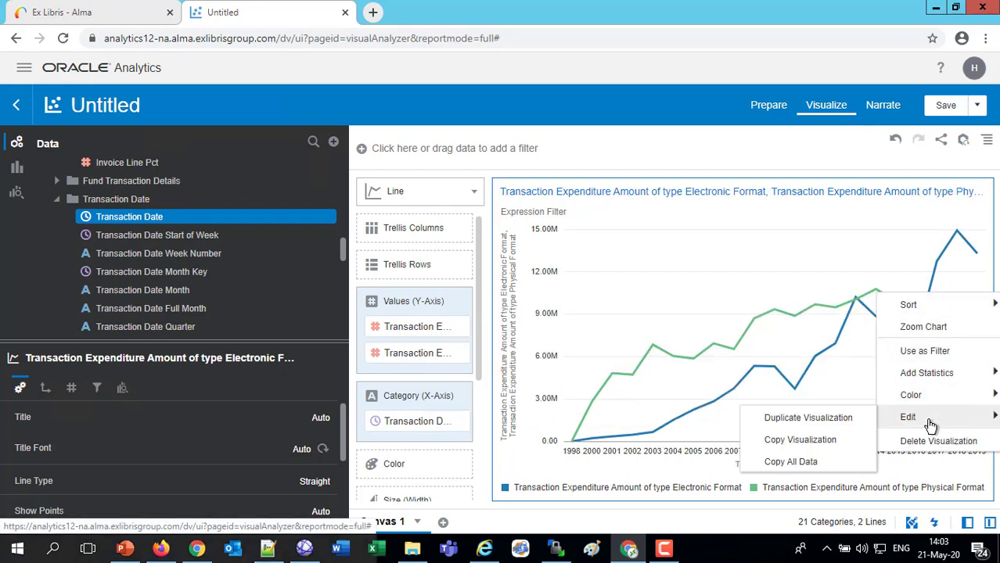
pyautogui.moveTo(931, 379)
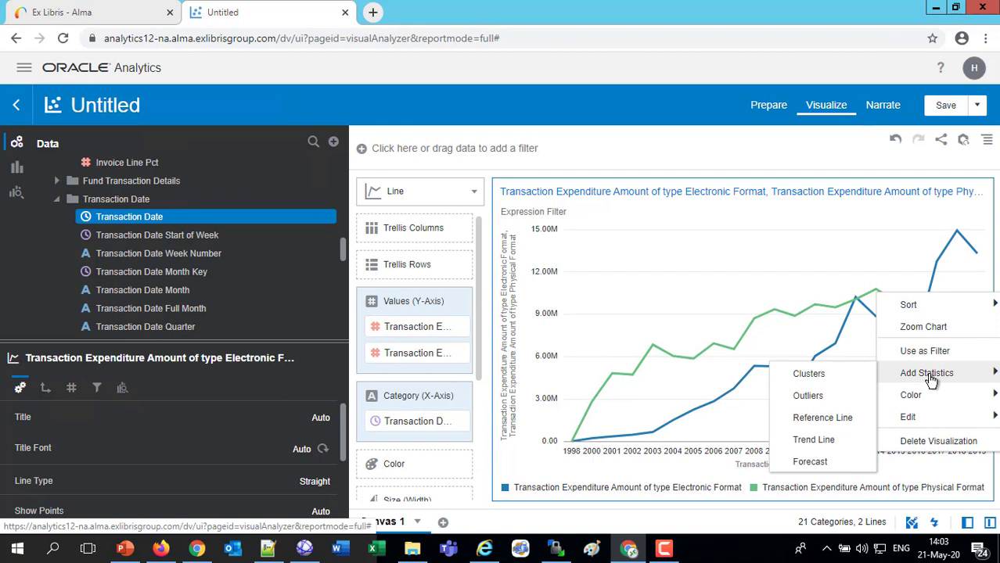
pyautogui.click(811, 464)
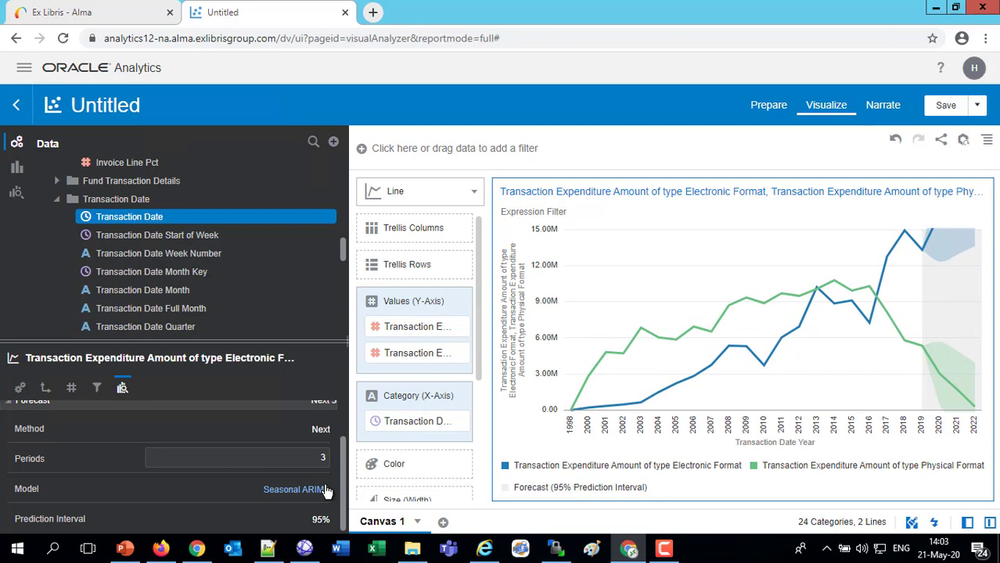
# Step: Search Google for 'arima ets forecast' in a new Firefox tab, then return to Oracle Analytics
pyautogui.click(160, 548)
pyautogui.click(341, 33)
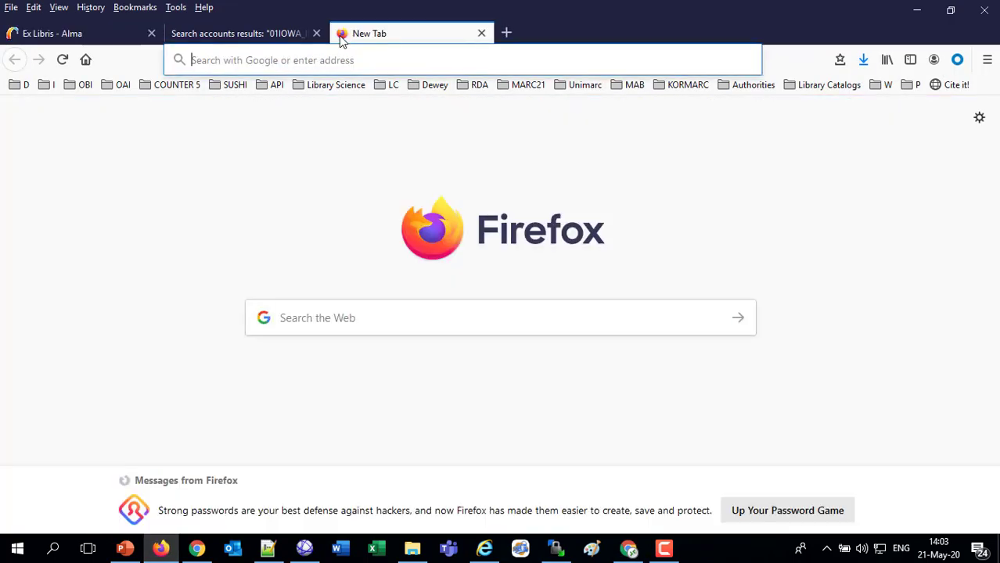
pyautogui.write('arima et')
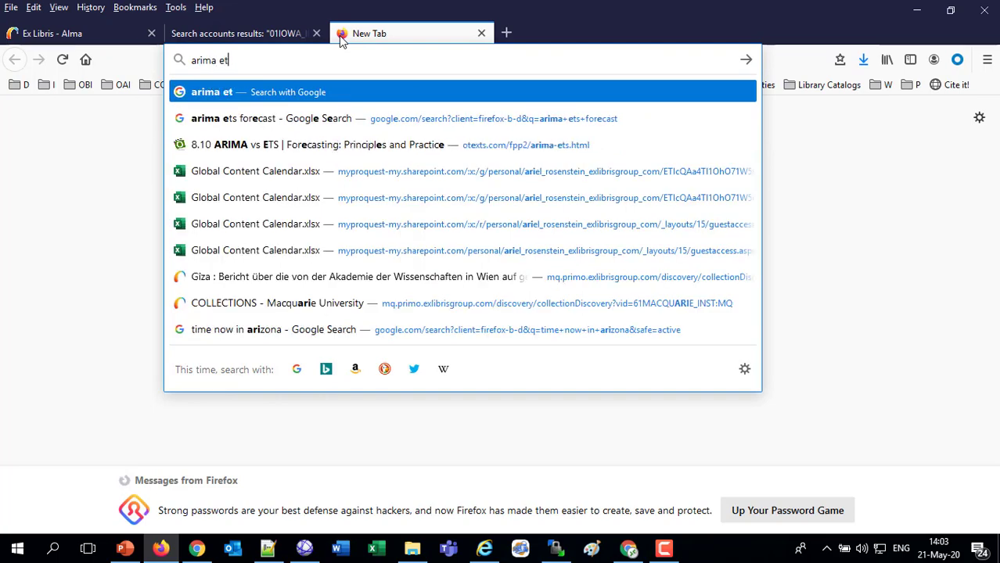
pyautogui.write('s forecast&safe=active')
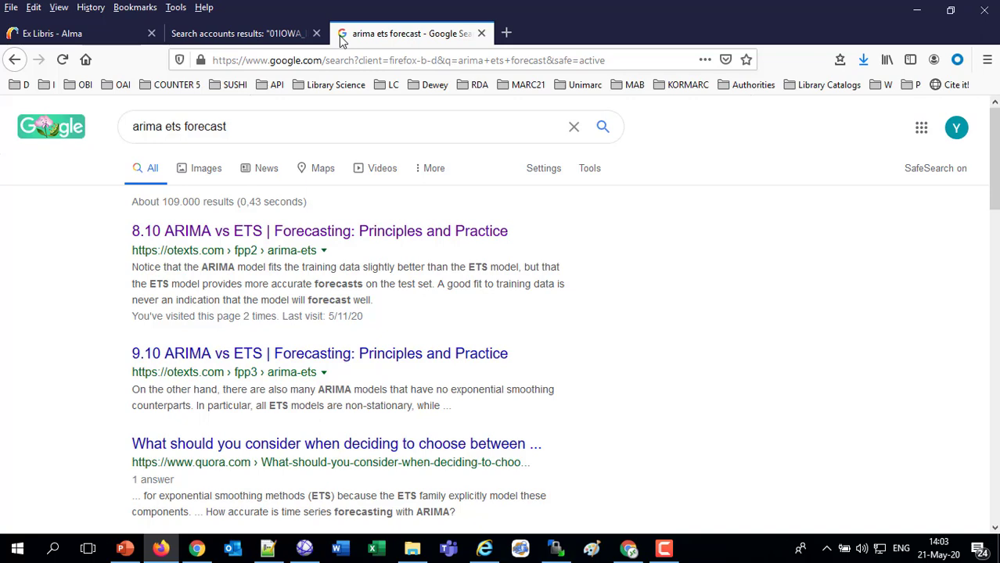
pyautogui.click(628, 550)
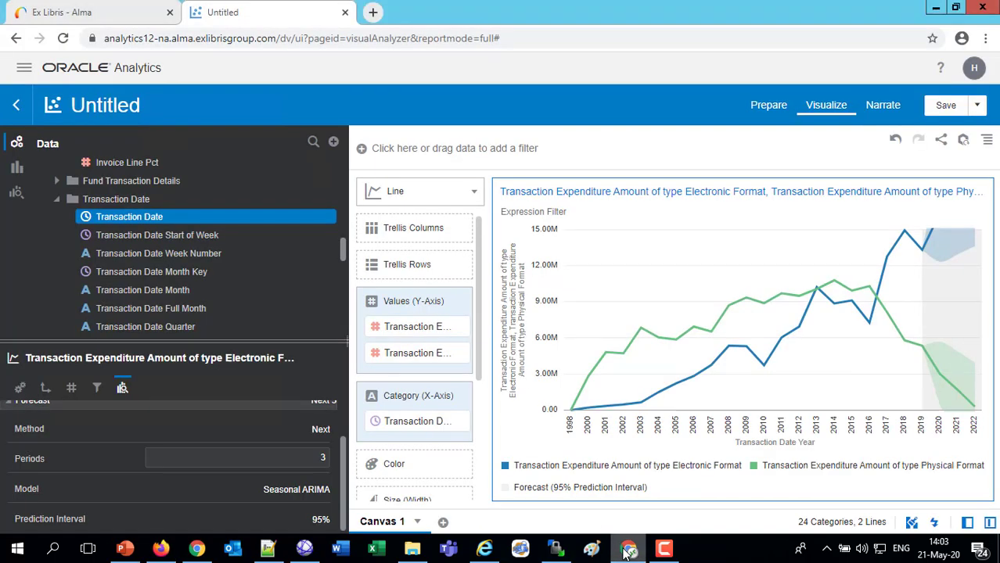
# Step: Set the forecast model to ARIMA and change the forecast periods from 3 to 6
pyautogui.click(303, 493)
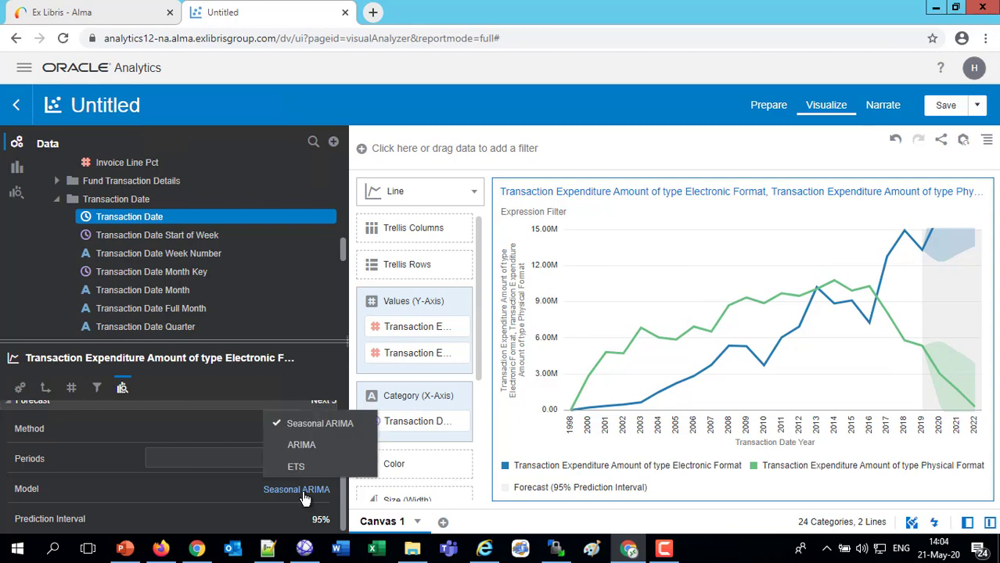
pyautogui.click(311, 449)
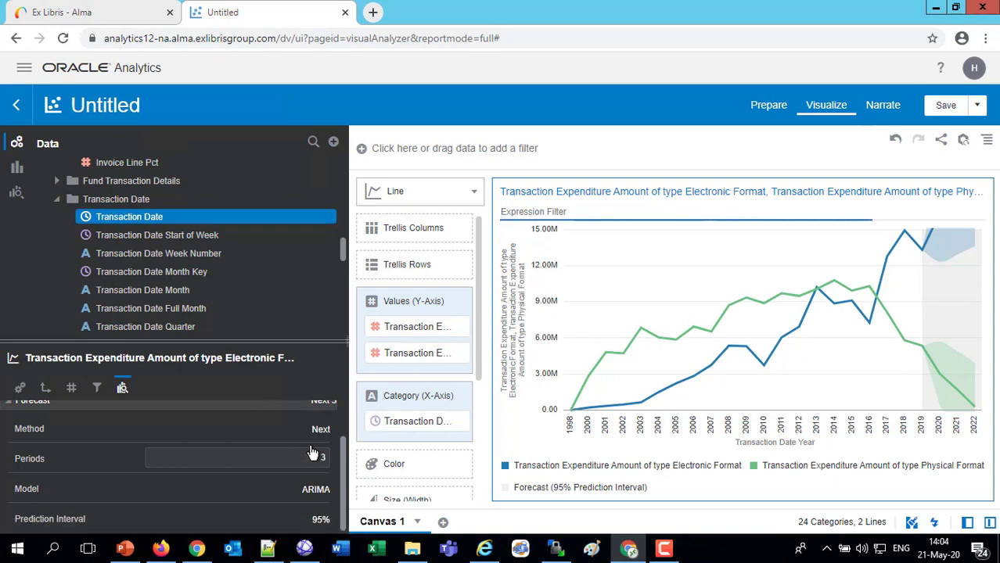
pyautogui.click(313, 461)
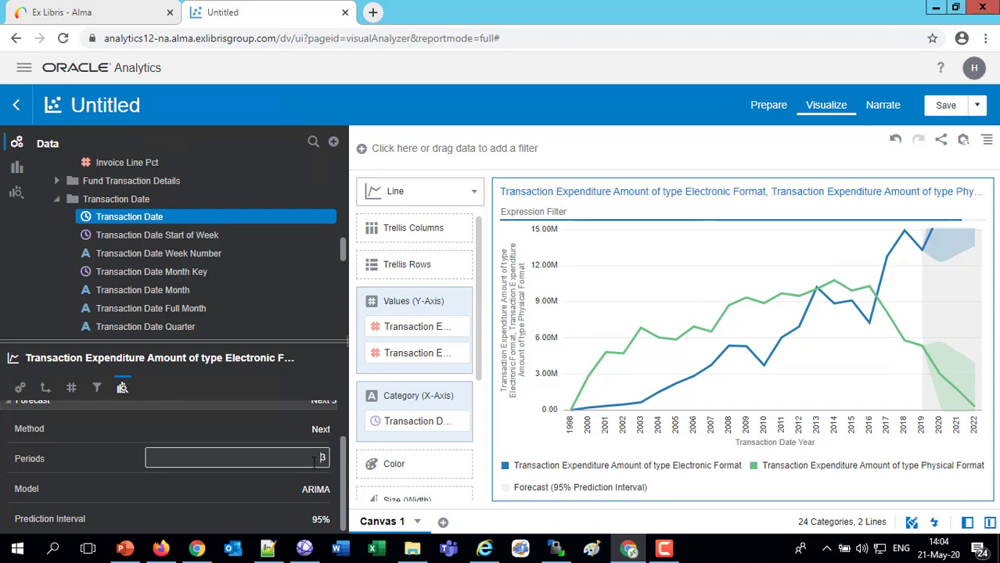
pyautogui.press('BackSpace')
pyautogui.write('6')
pyautogui.press('Return')
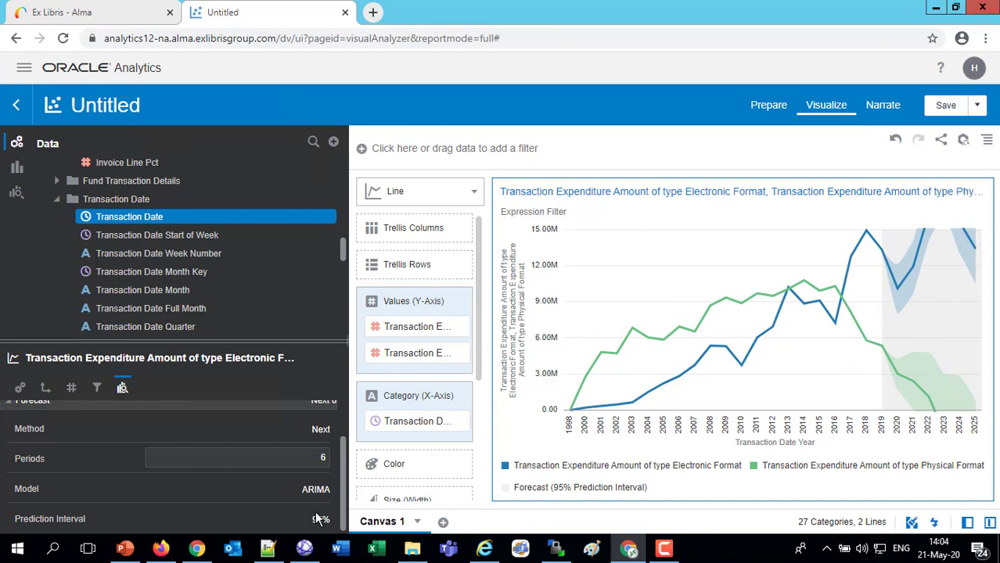
# Step: Narrow the Data panel by dragging its splitter, then maximize the forecast line chart
pyautogui.moveTo(631, 380)
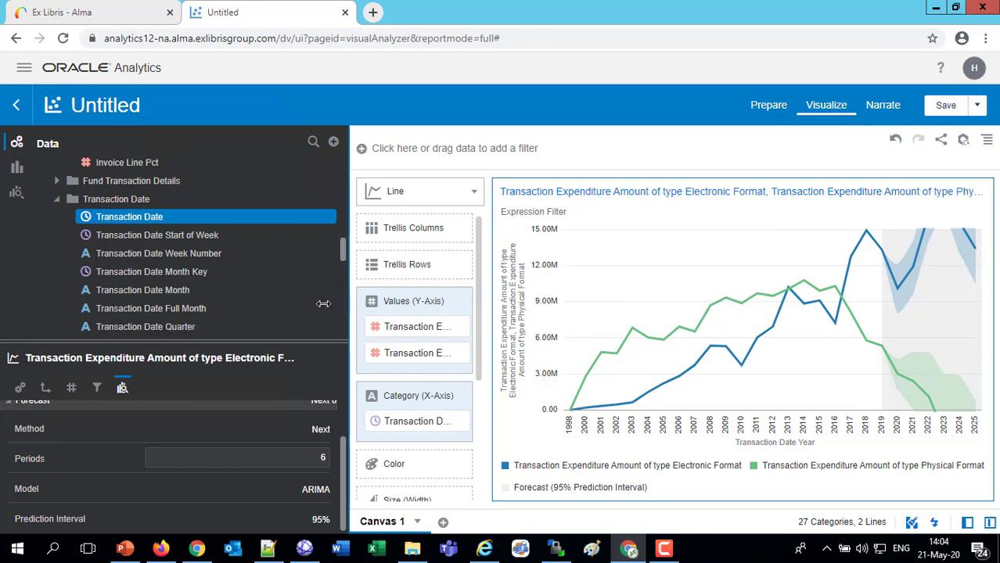
pyautogui.moveTo(346, 305); pyautogui.dragTo(338, 304)
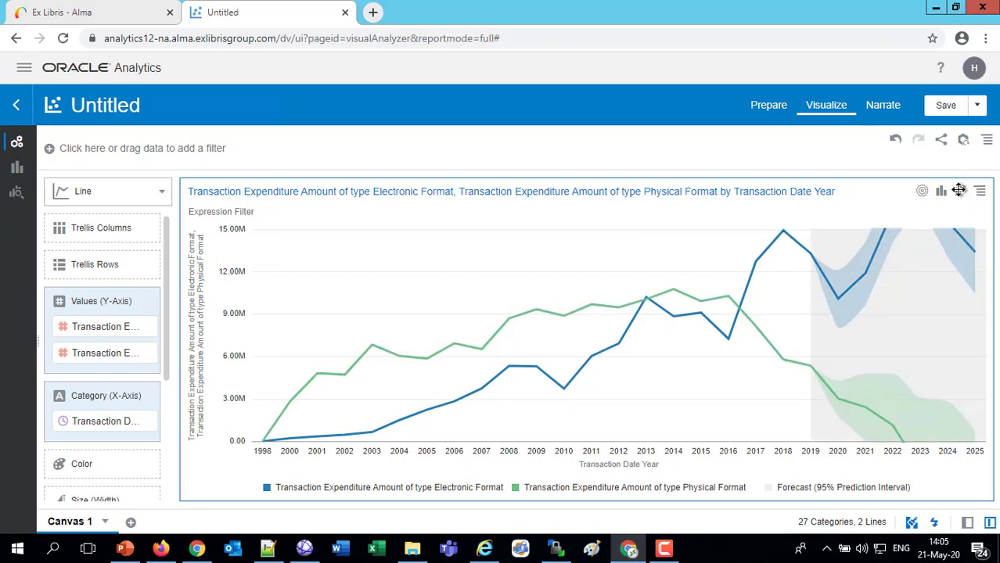
pyautogui.click(959, 190)
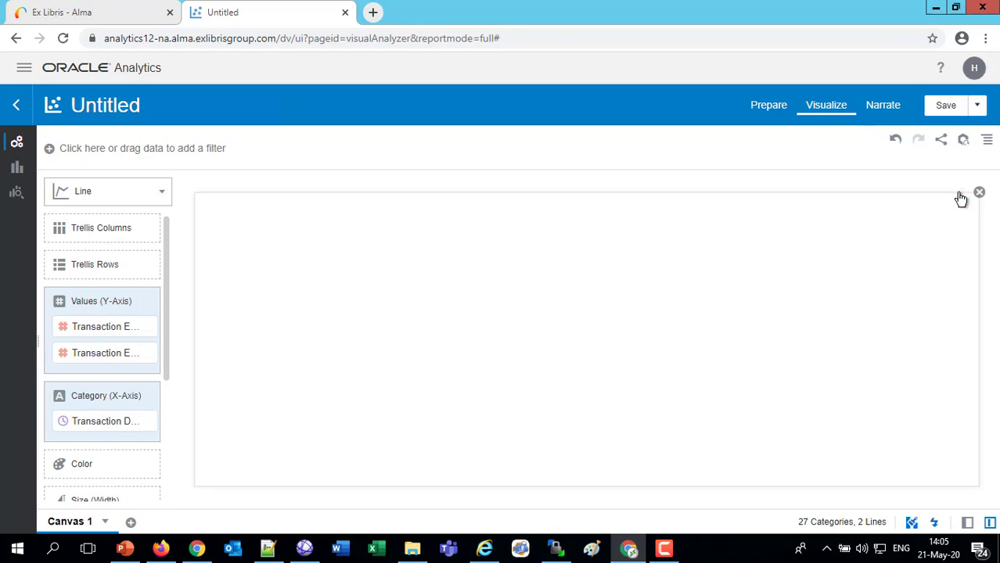